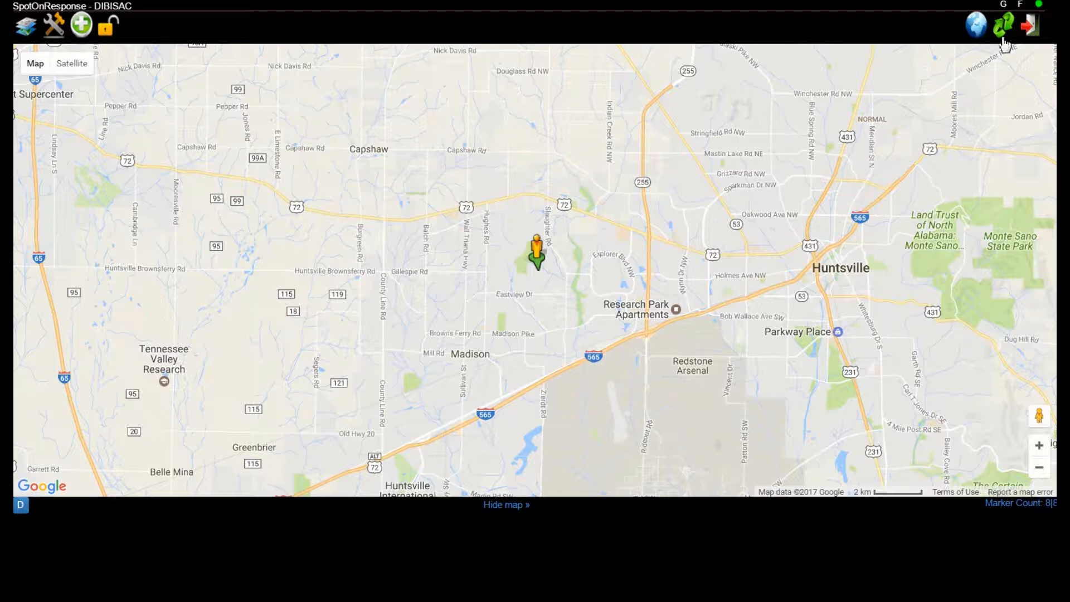
Switch to MARPLOT to look over the ALOHA threat zones on the street map, and bring up the same plume in Google Earth.
{"action": "mouse_move", "coordinate": [578, 601]}
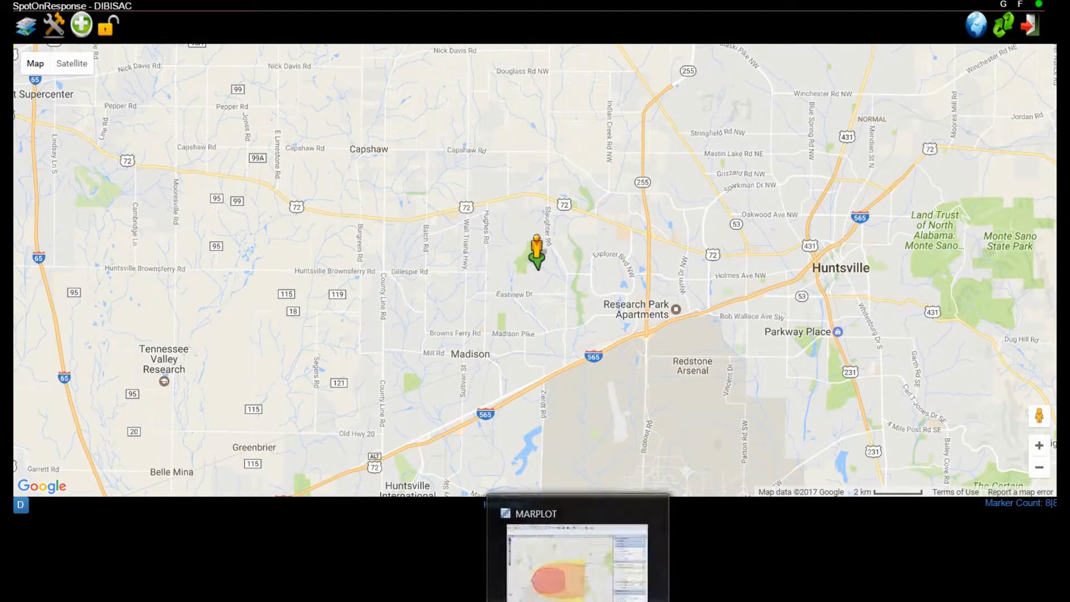
{"action": "left_click", "coordinate": [577, 563]}
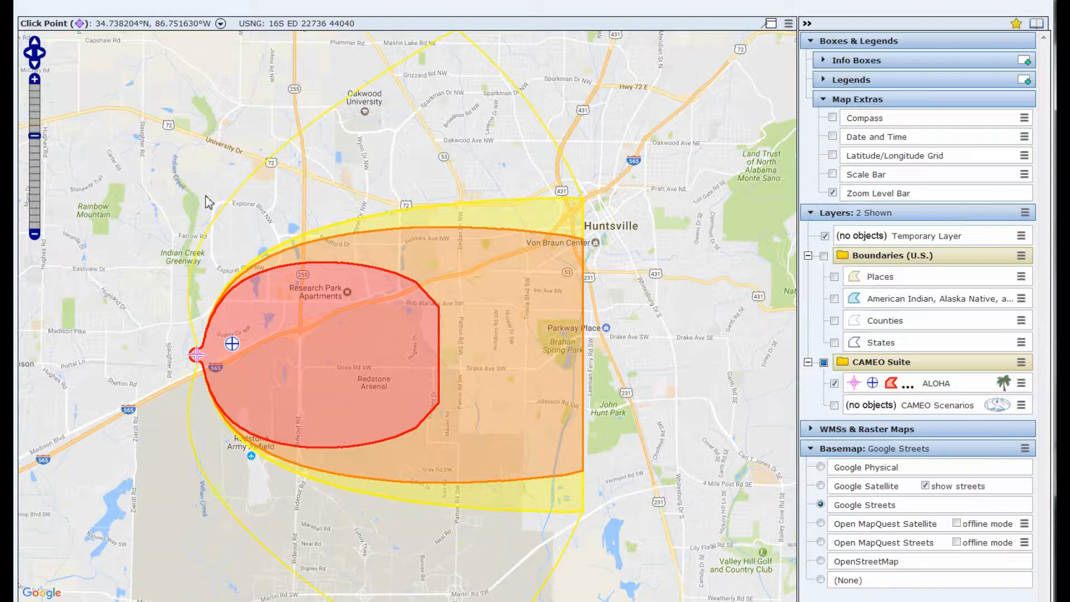
{"action": "mouse_move", "coordinate": [490, 601]}
{"action": "left_click", "coordinate": [489, 559]}
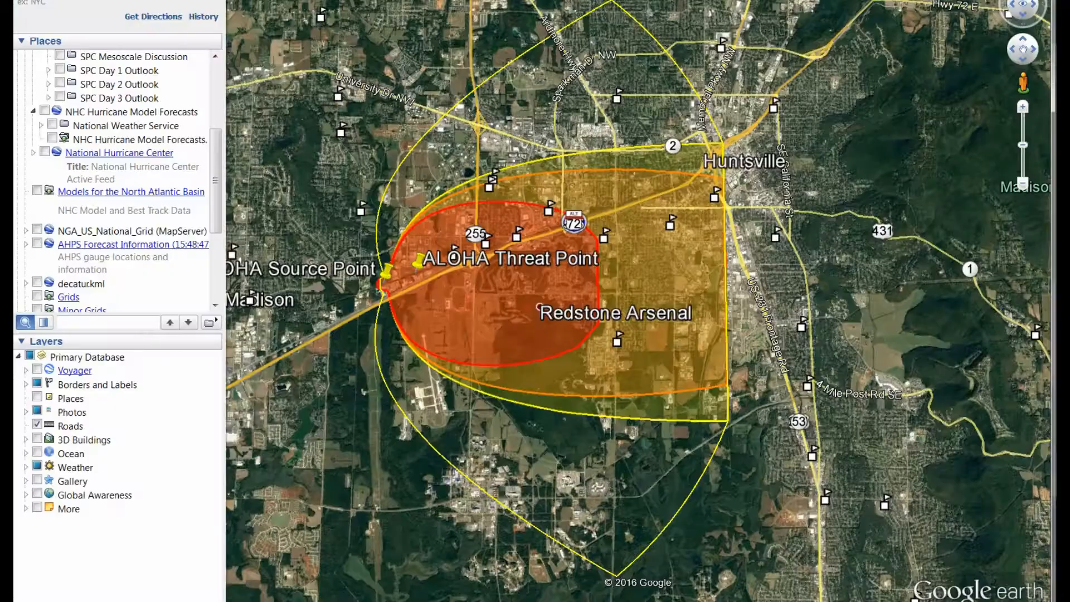
{"action": "left_click", "coordinate": [23, 0]}
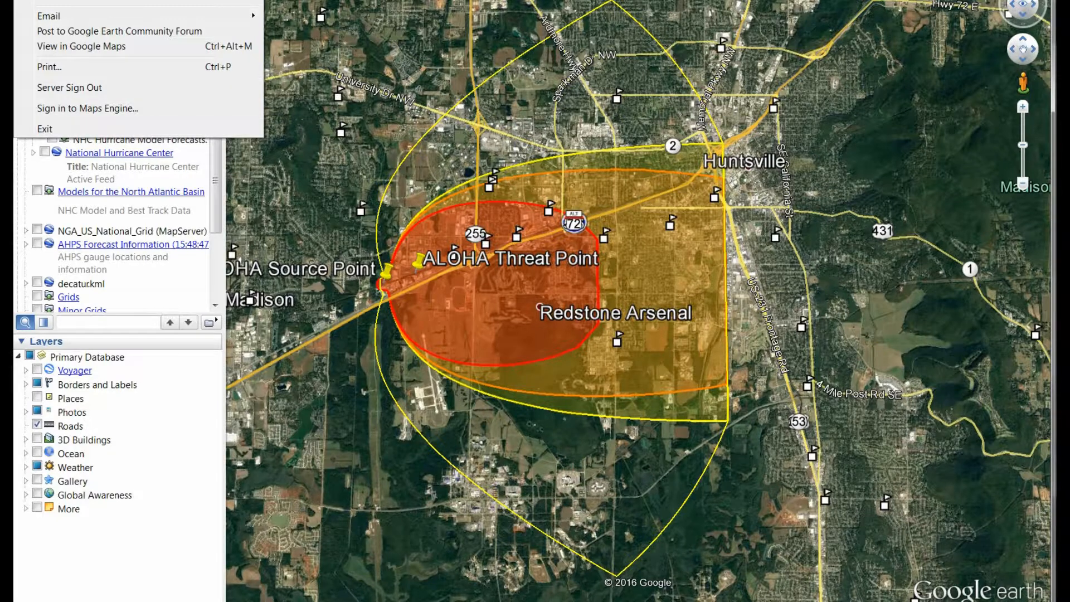
{"action": "left_click", "coordinate": [881, 284]}
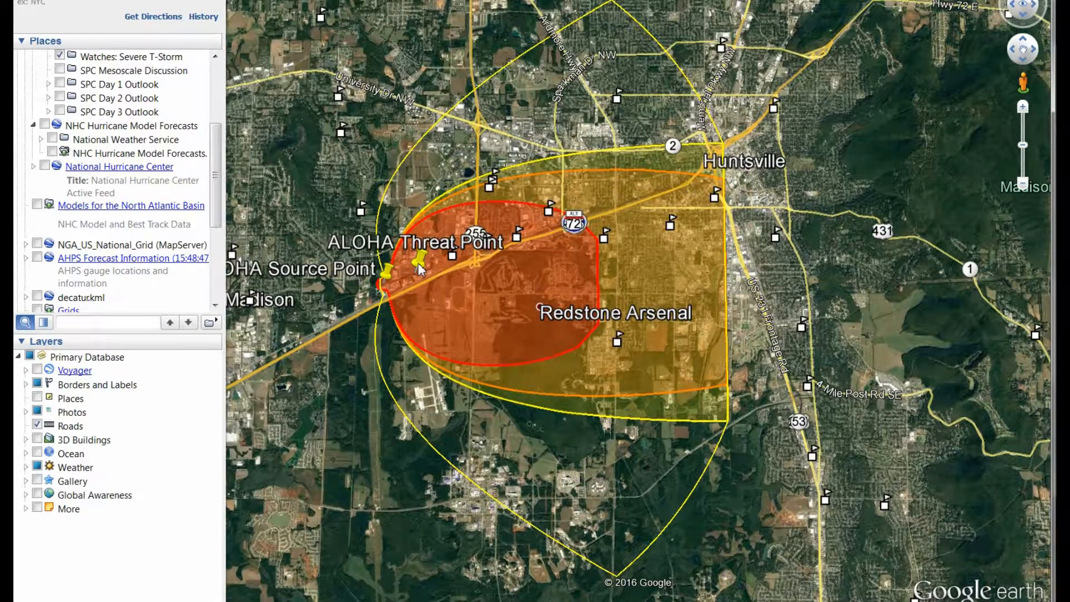
Examine the details of the red and orange threat zones of the chlorine plume, and close the information balloon.
{"action": "left_click", "coordinate": [456, 340]}
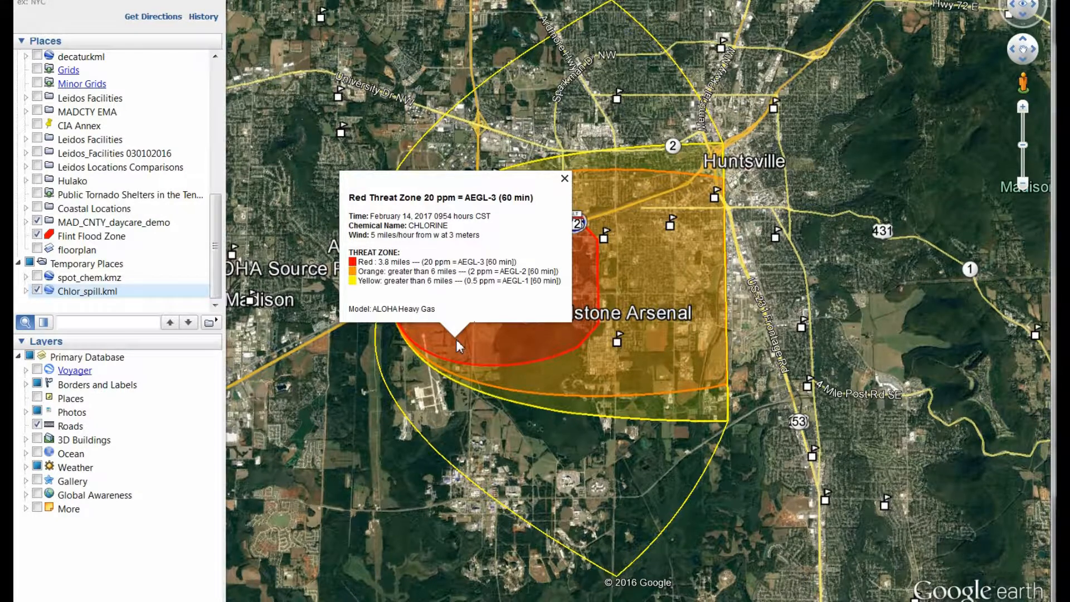
{"action": "left_click", "coordinate": [573, 379]}
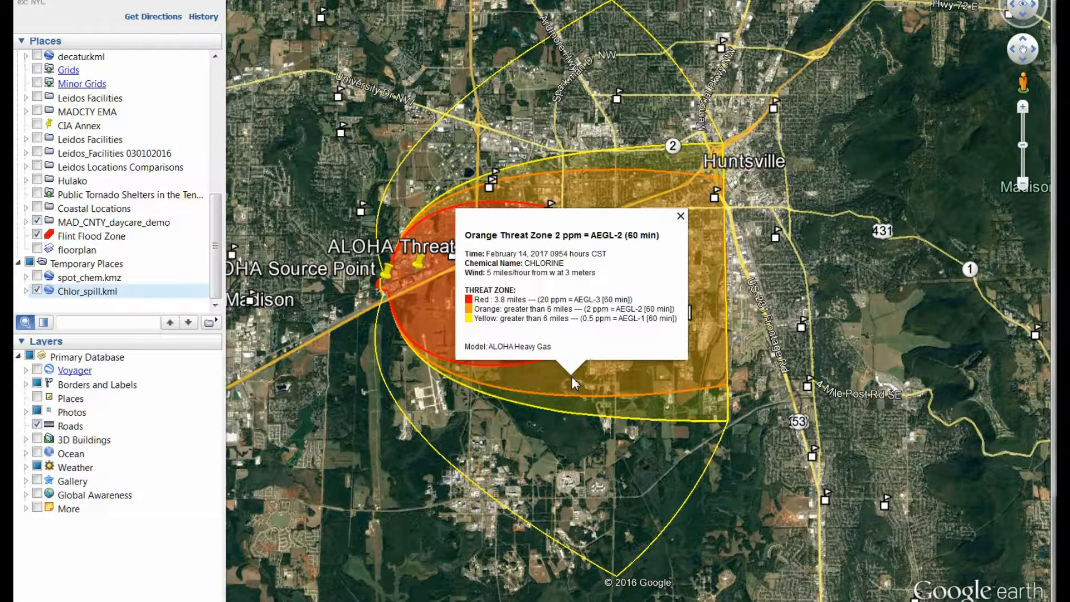
{"action": "left_click", "coordinate": [680, 217]}
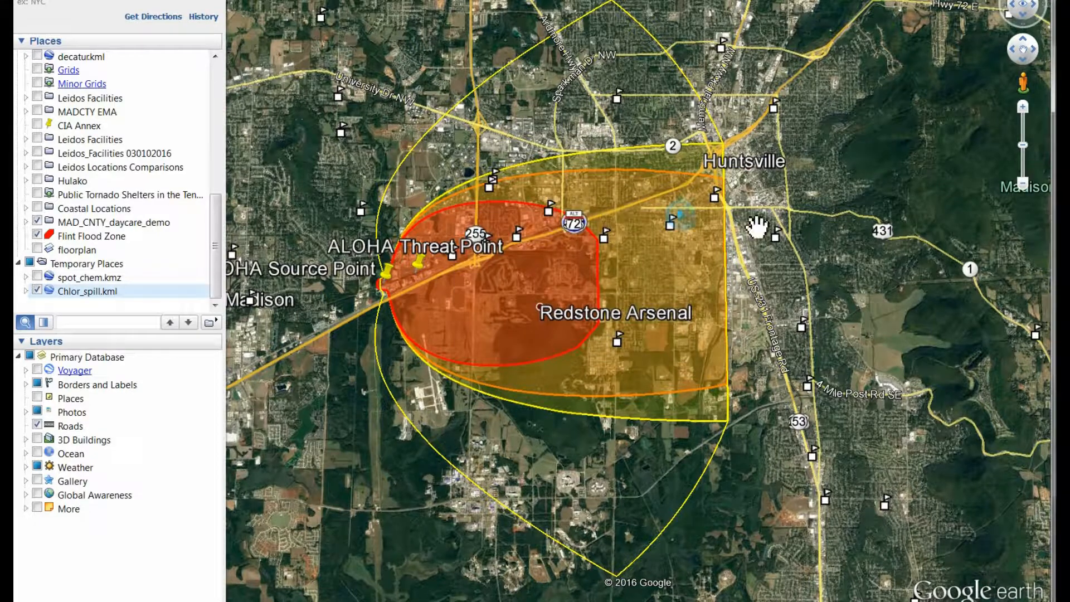
Save the Chlor_spill.kml place as the KMZ file Chlor_spill in the chem_video folder under SPOTON > KML on Projects (F:).
{"action": "right_click", "coordinate": [71, 296]}
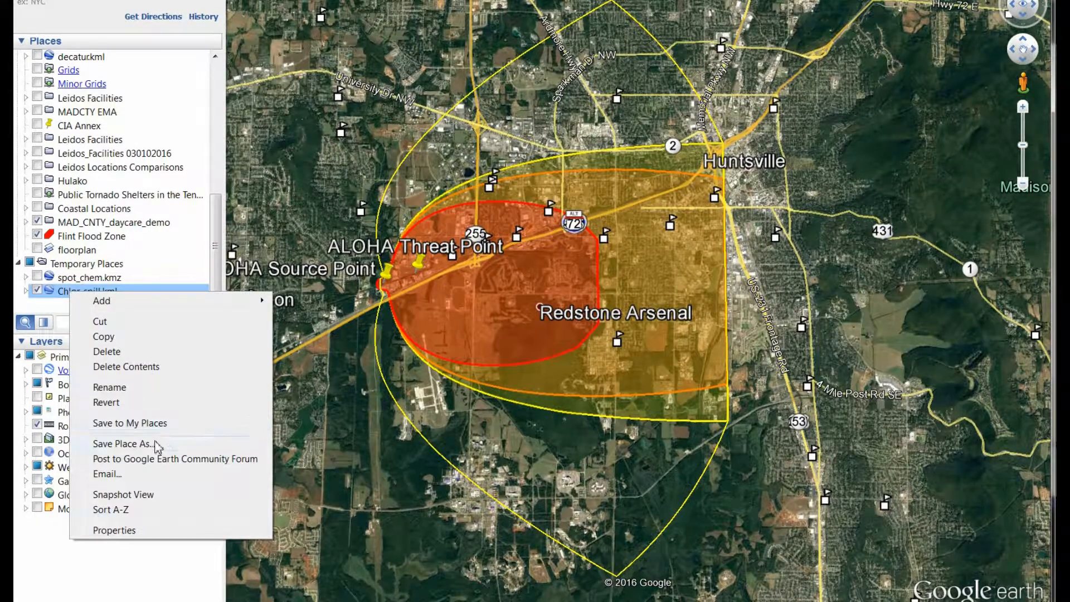
{"action": "left_click", "coordinate": [149, 444]}
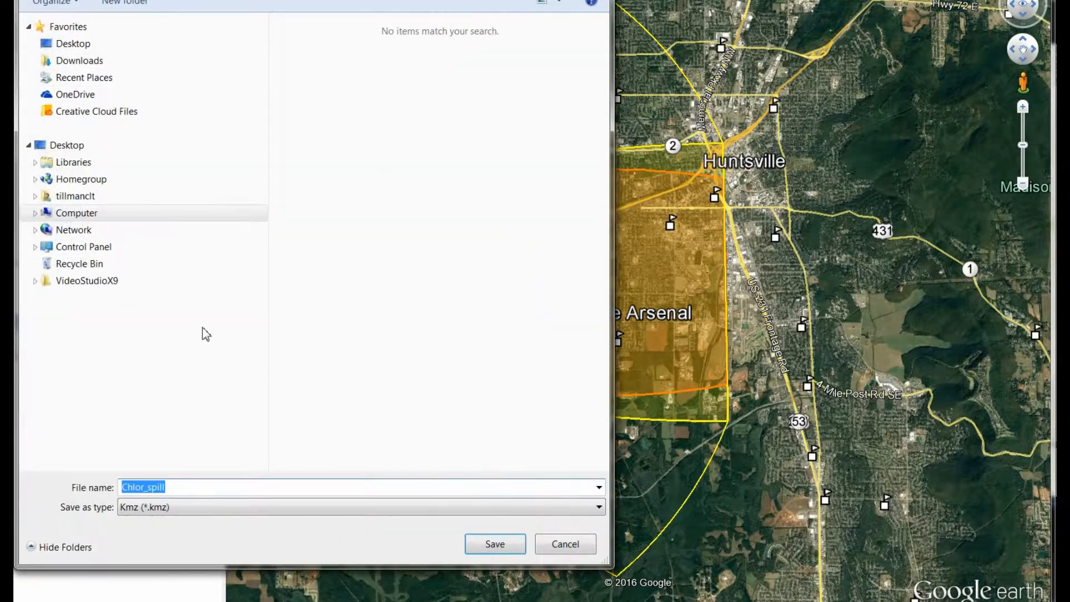
{"action": "left_click", "coordinate": [34, 213]}
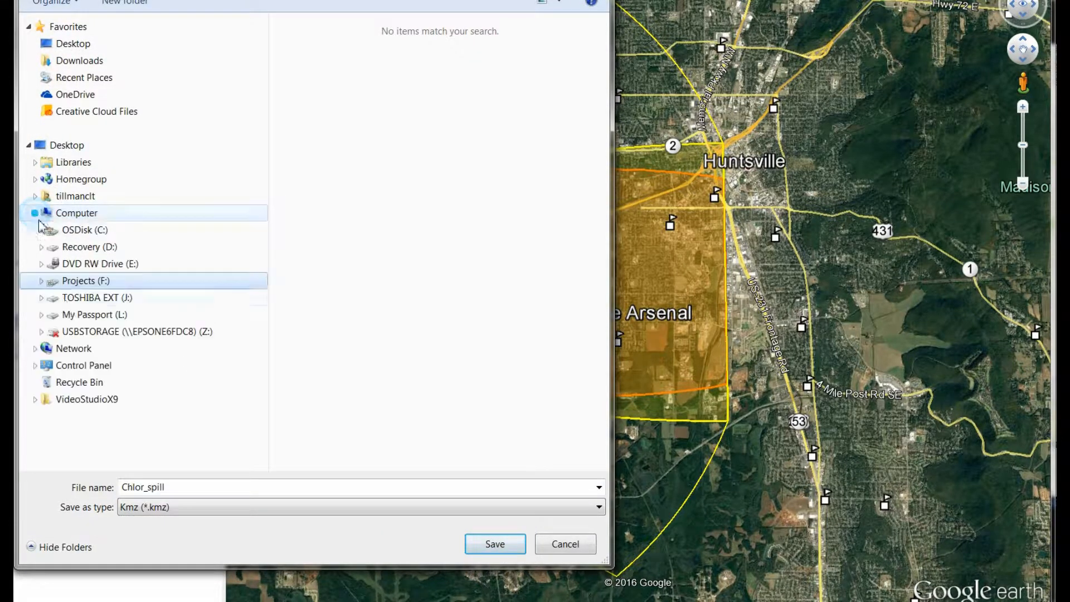
{"action": "left_click", "coordinate": [42, 281]}
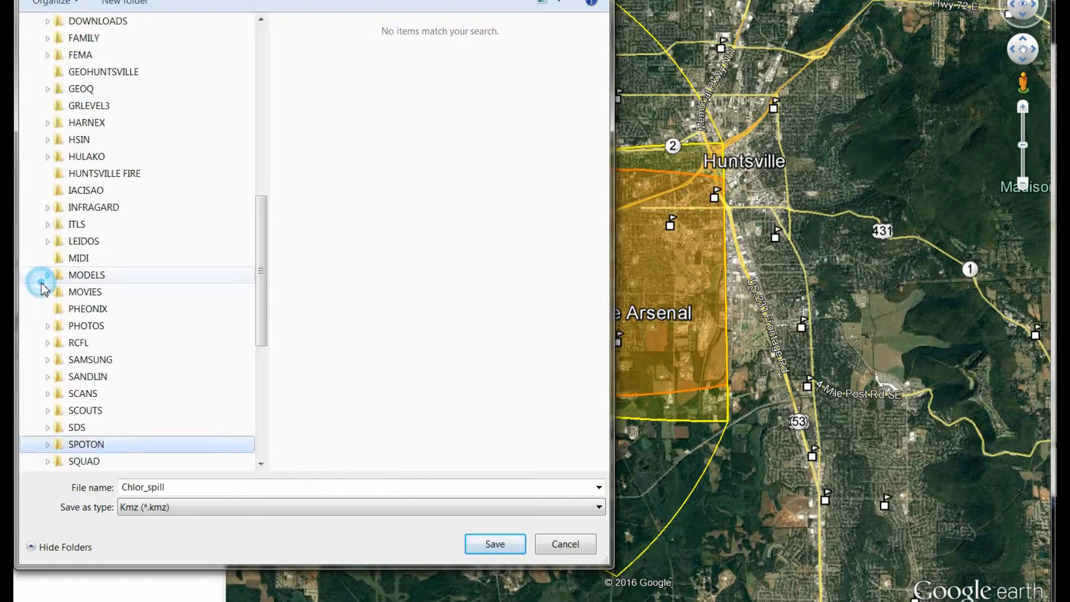
{"action": "left_click", "coordinate": [81, 447]}
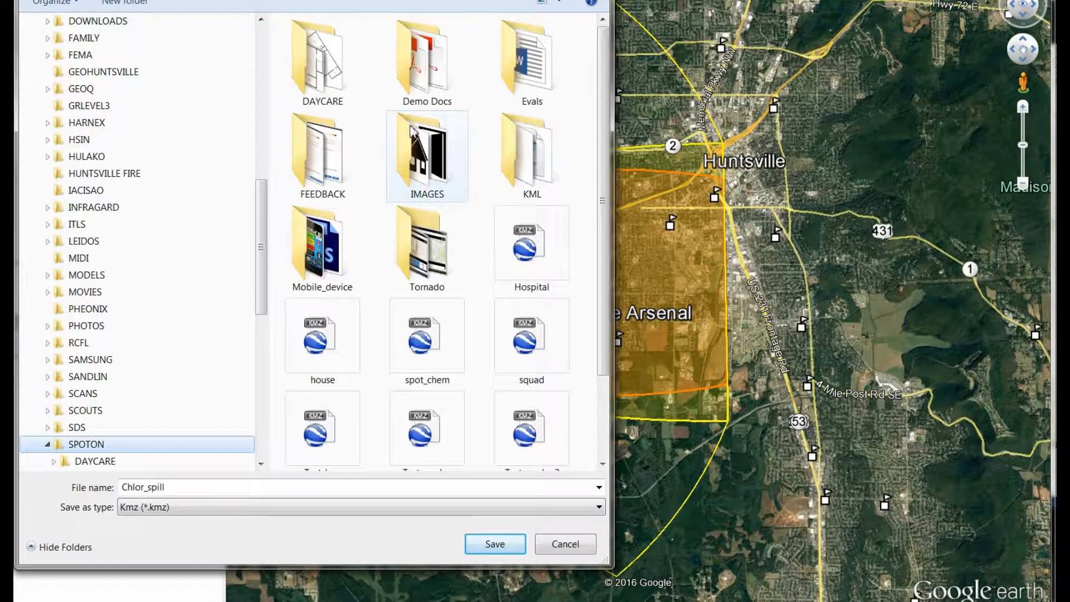
{"action": "left_click", "coordinate": [525, 159]}
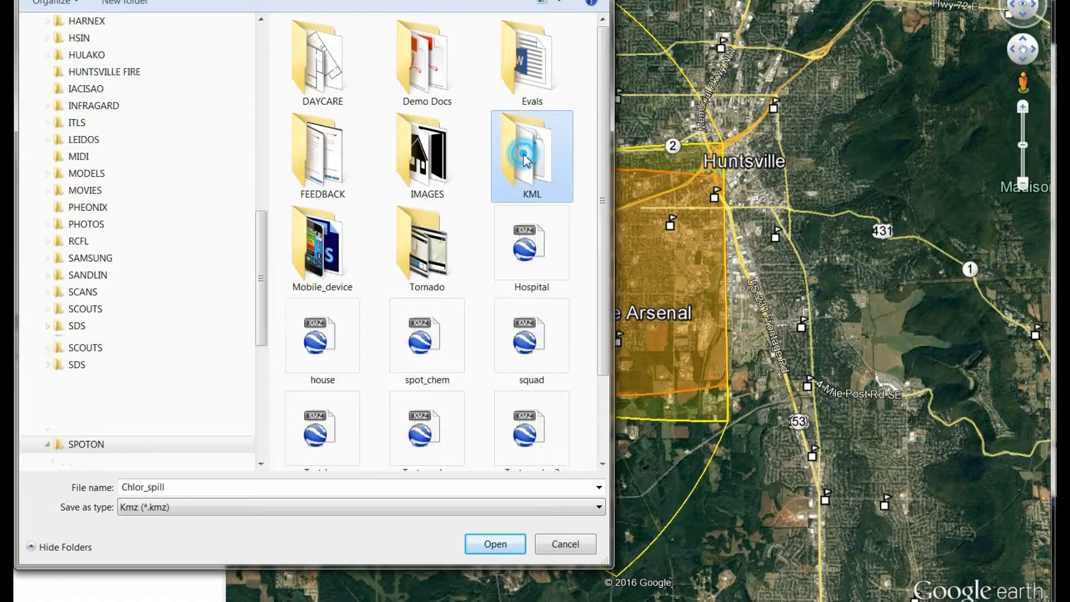
{"action": "double_click", "coordinate": [525, 158]}
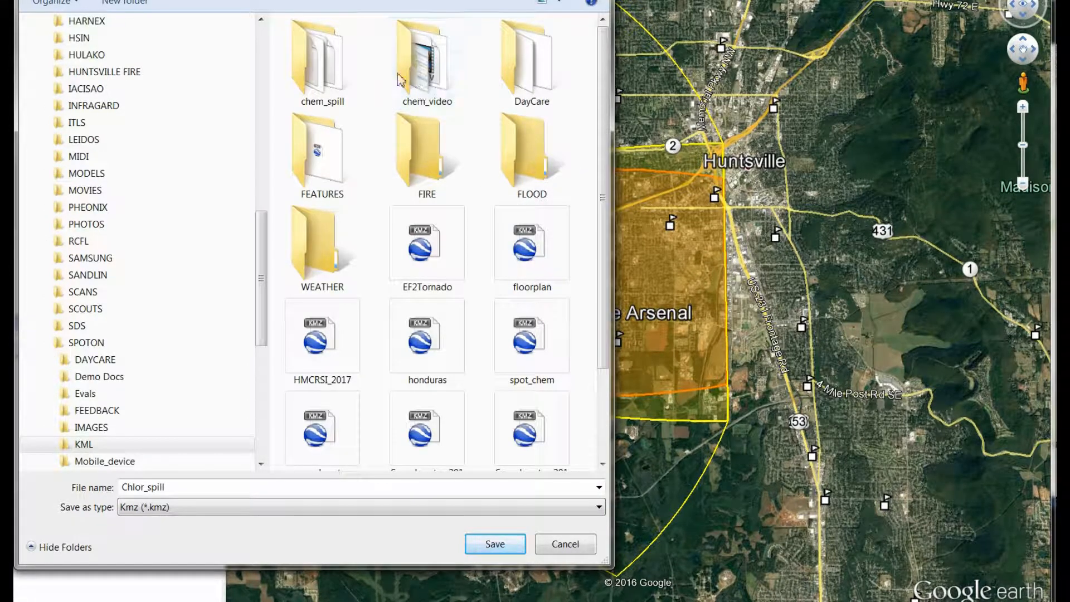
{"action": "double_click", "coordinate": [419, 71]}
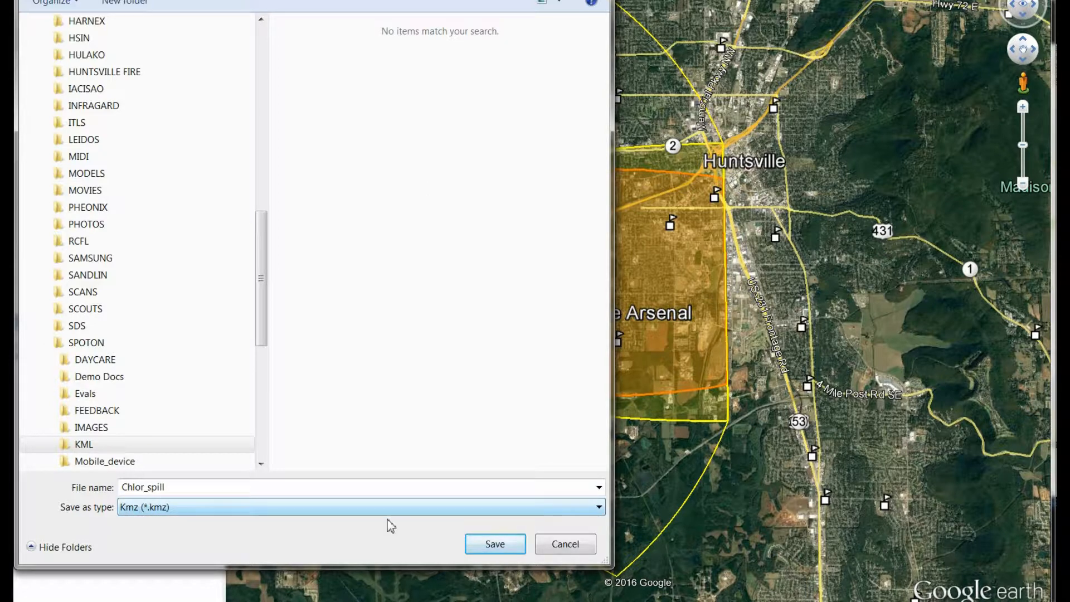
{"action": "left_click", "coordinate": [490, 544]}
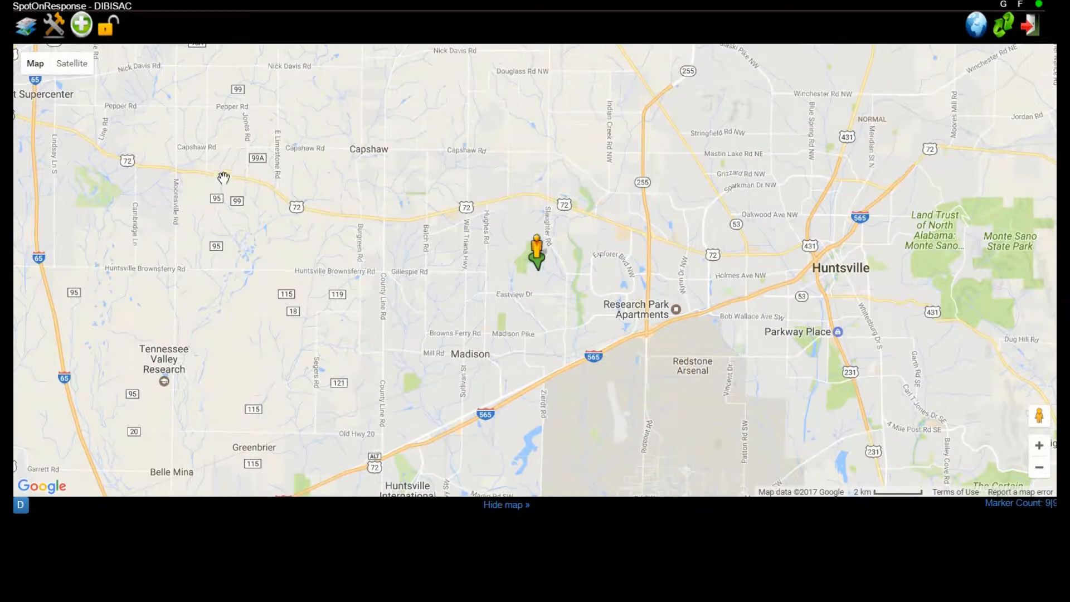
Create a new incident of type HAZMAT in SpotOnResponse and name it "Chlorine Spill".
{"action": "left_click", "coordinate": [82, 25]}
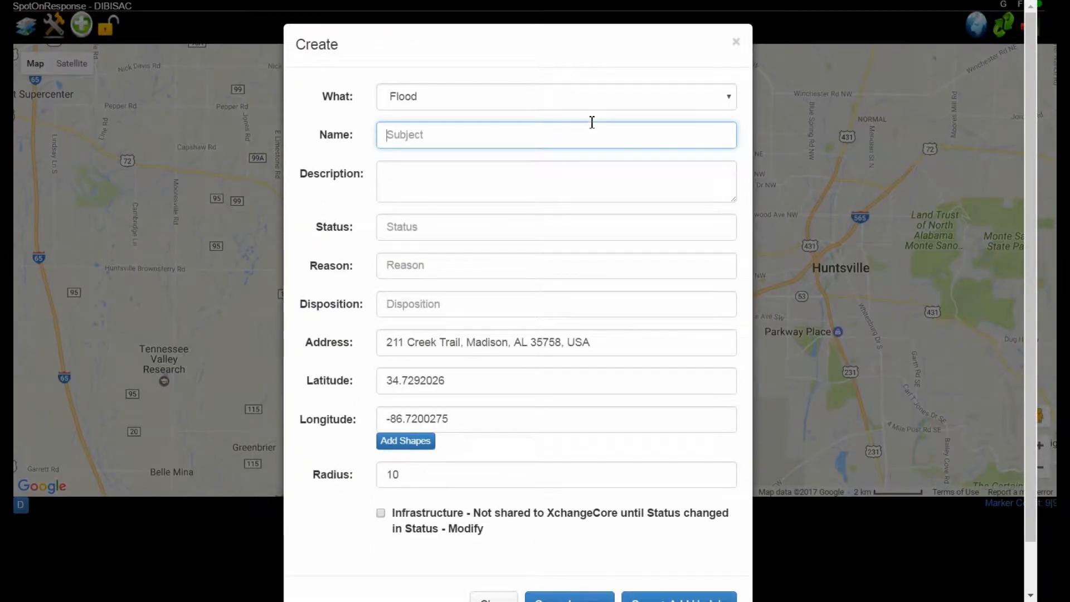
{"action": "left_click", "coordinate": [728, 97]}
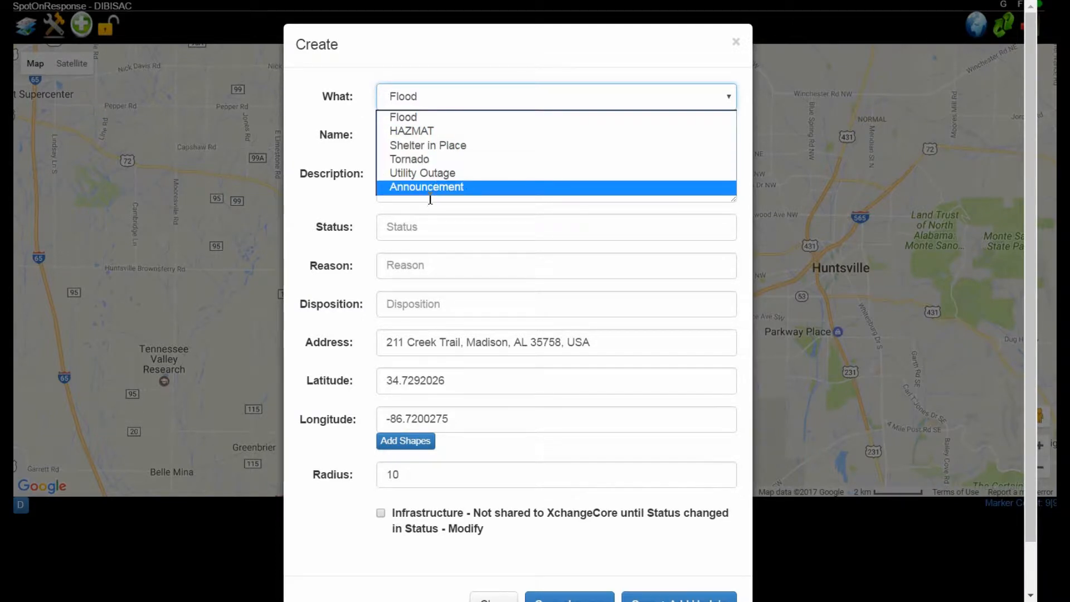
{"action": "left_click", "coordinate": [412, 131]}
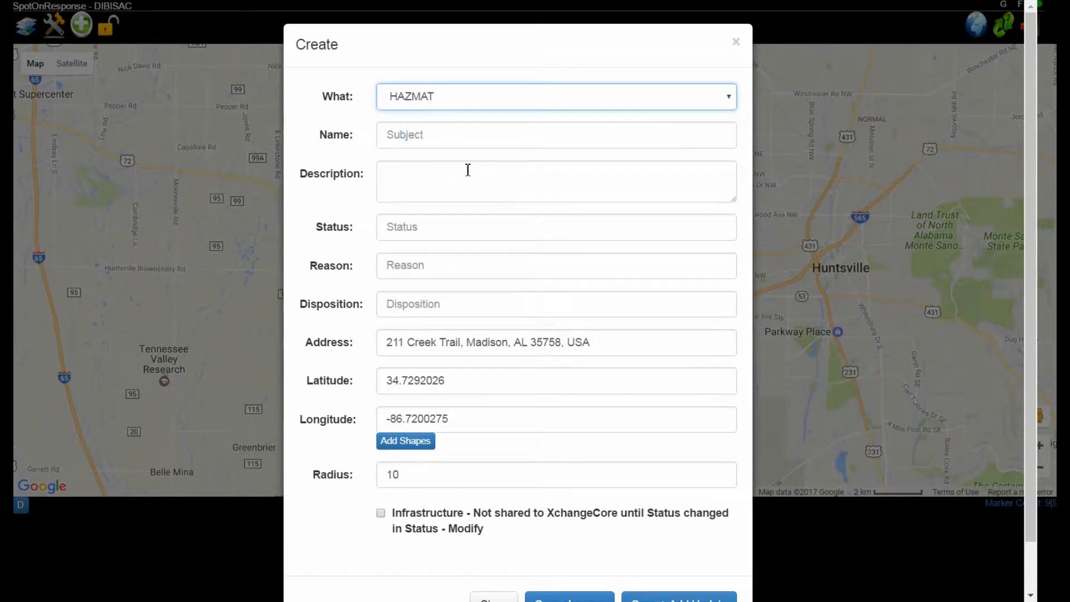
{"action": "left_click", "coordinate": [437, 136]}
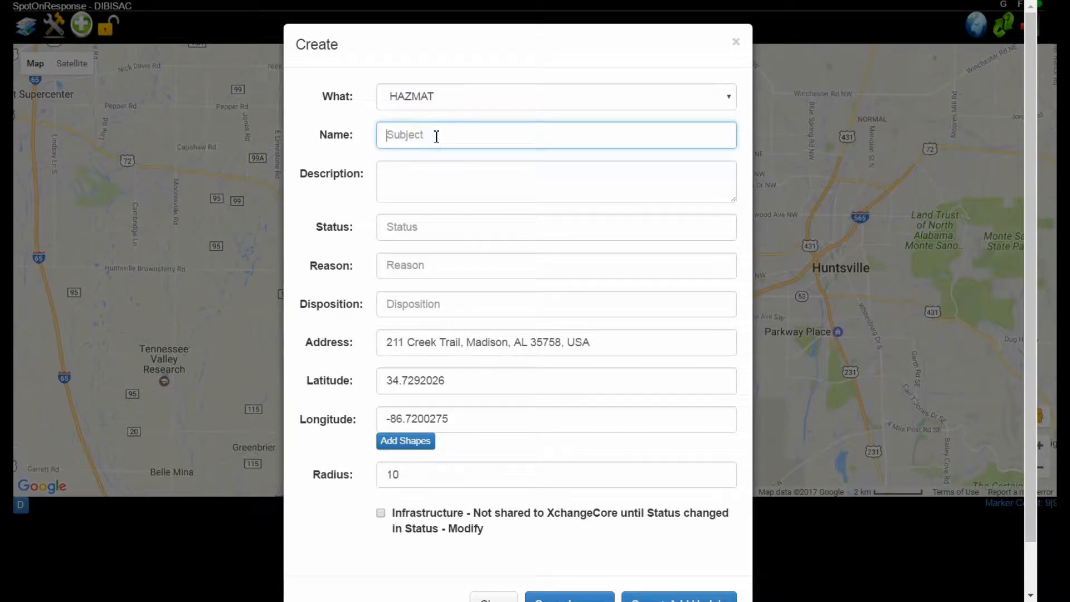
{"action": "type", "text": "Chlorine Spill"}
Enter the incident description "Train Derailment at I565 and Governors West".
{"action": "left_click", "coordinate": [400, 176]}
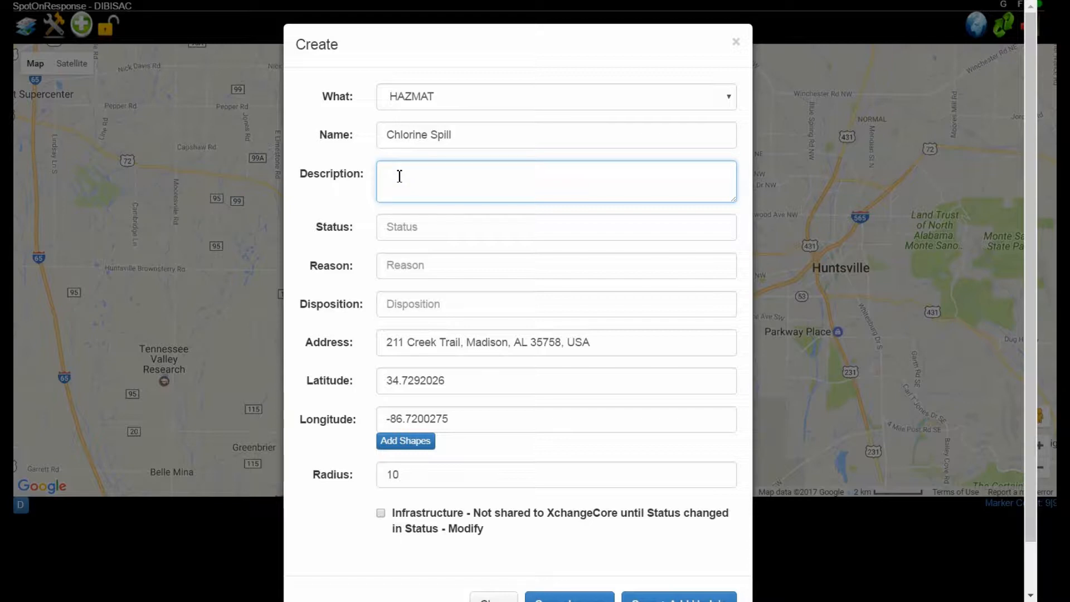
{"action": "type", "text": "Train Derailment at I565"}
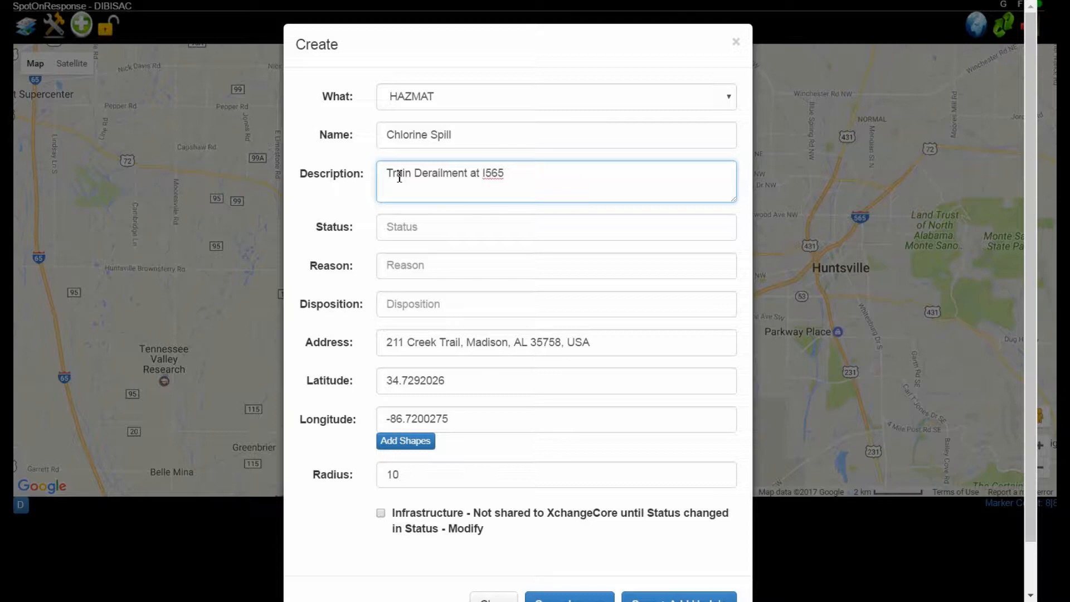
{"action": "type", "text": " and Governors West"}
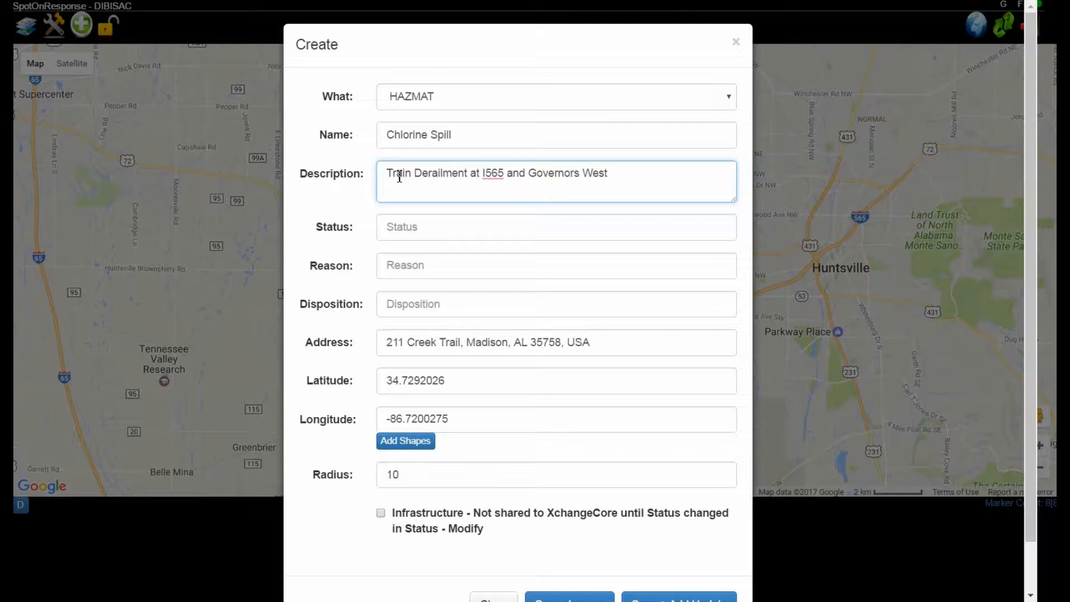
Set the incident status to "Ogoing" and the reason to "HAZMAT".
{"action": "left_click", "coordinate": [403, 228]}
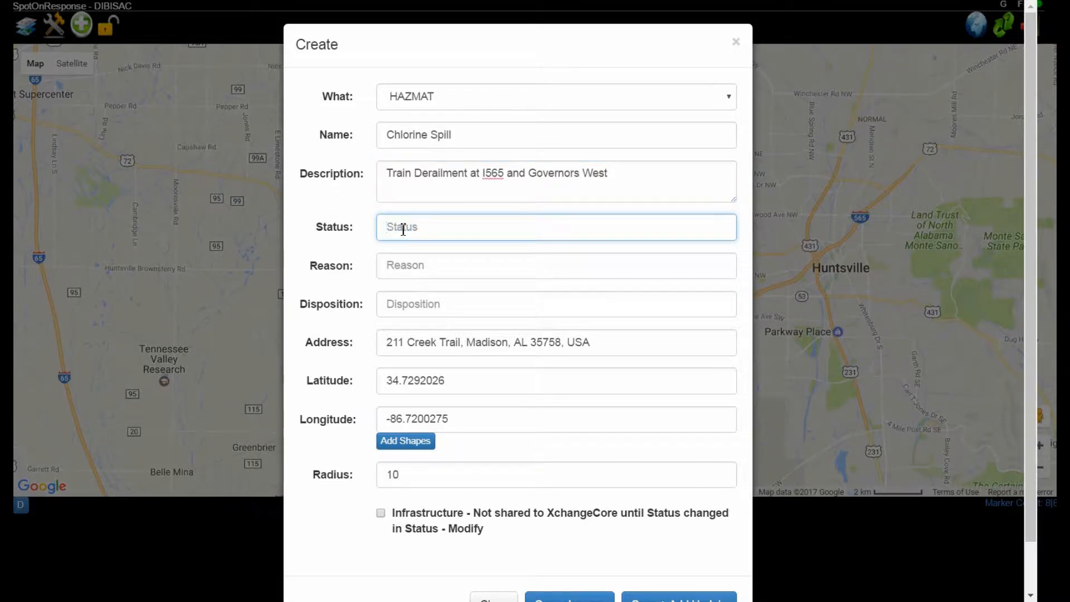
{"action": "type", "text": "Op"}
{"action": "type", "text": "ing"}
{"action": "key", "text": "BackSpace"}
{"action": "type", "text": "oi"}
{"action": "left_click", "coordinate": [399, 271]}
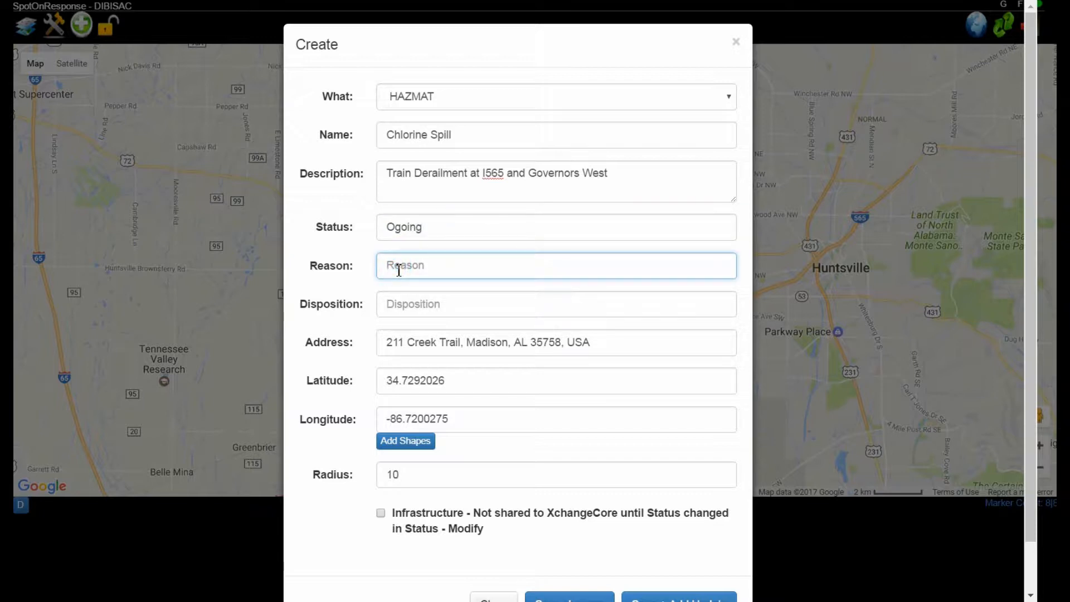
{"action": "type", "text": "HAZMAT"}
Clear the incident address and enter latitude 34.738204 and longitude 86.751630, taken from the click point in MARPLOT.
{"action": "left_click_drag", "start_coordinate": [603, 341], "coordinate": [334, 363]}
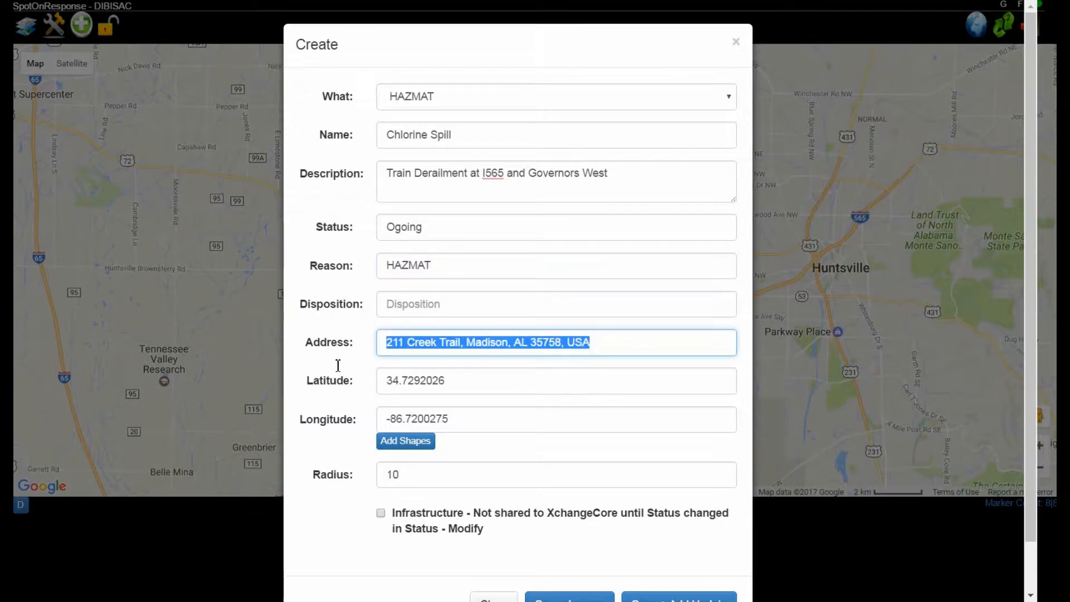
{"action": "key", "text": "BackSpace"}
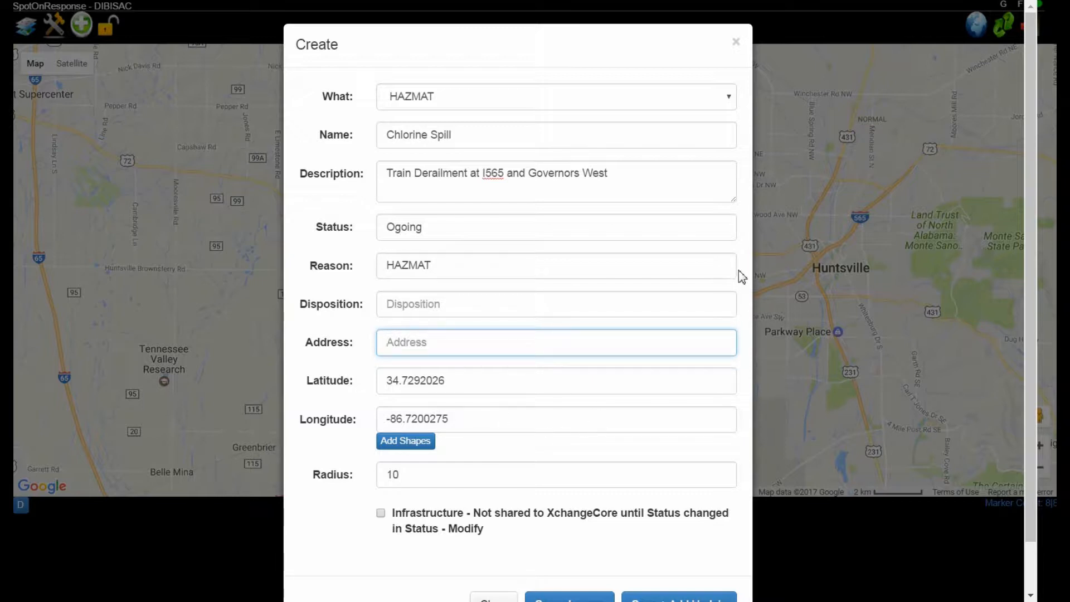
{"action": "mouse_move", "coordinate": [534, 601]}
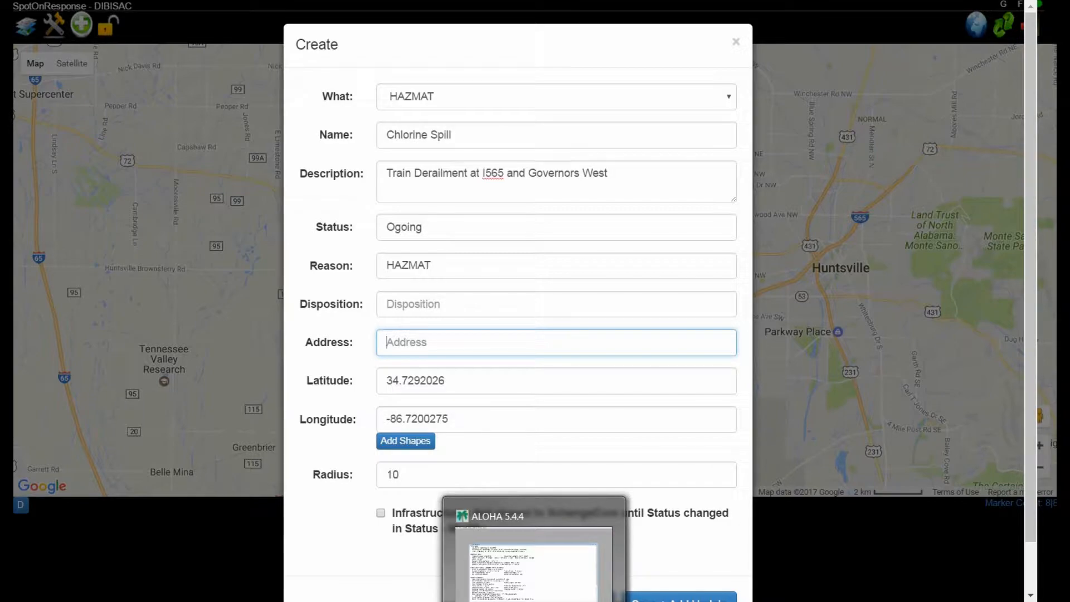
{"action": "left_click", "coordinate": [534, 601]}
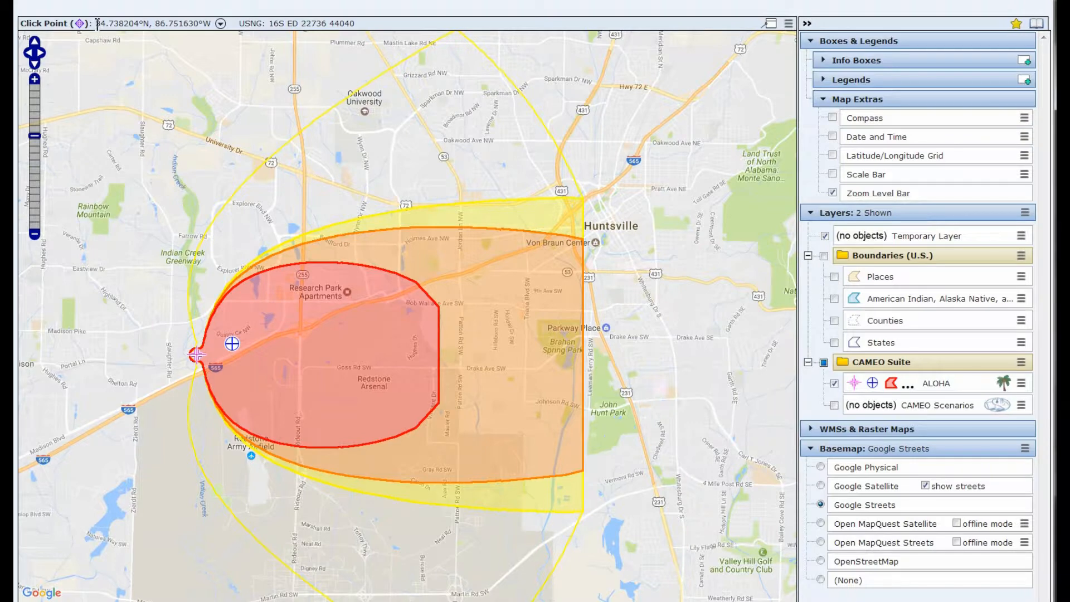
{"action": "left_click_drag", "start_coordinate": [96, 22], "coordinate": [135, 23]}
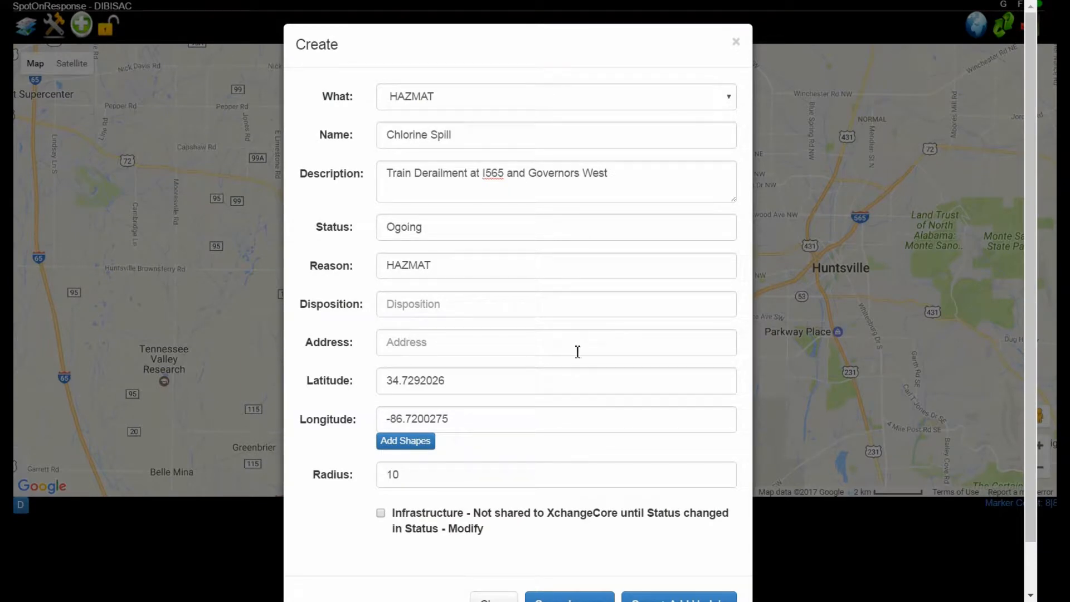
{"action": "left_click_drag", "start_coordinate": [475, 374], "coordinate": [342, 394]}
{"action": "type", "text": "34.738204"}
{"action": "left_click_drag", "start_coordinate": [468, 422], "coordinate": [353, 433]}
{"action": "type", "text": "86.751630"}
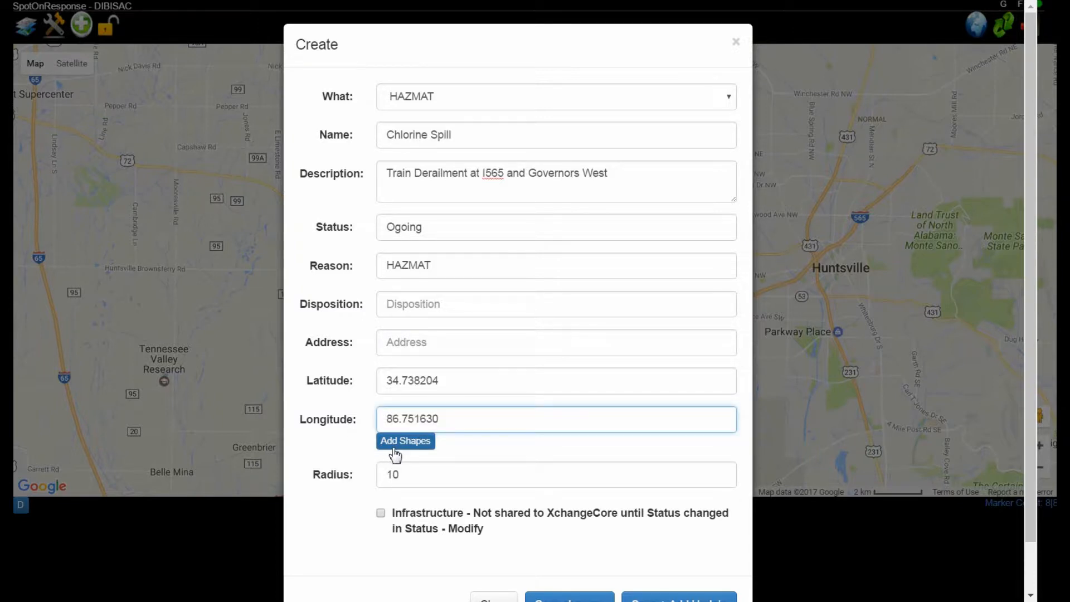
Mark the incident as Infrastructure, not shared to XchangeCore, and save it with the option to add an update.
{"action": "left_click", "coordinate": [381, 513]}
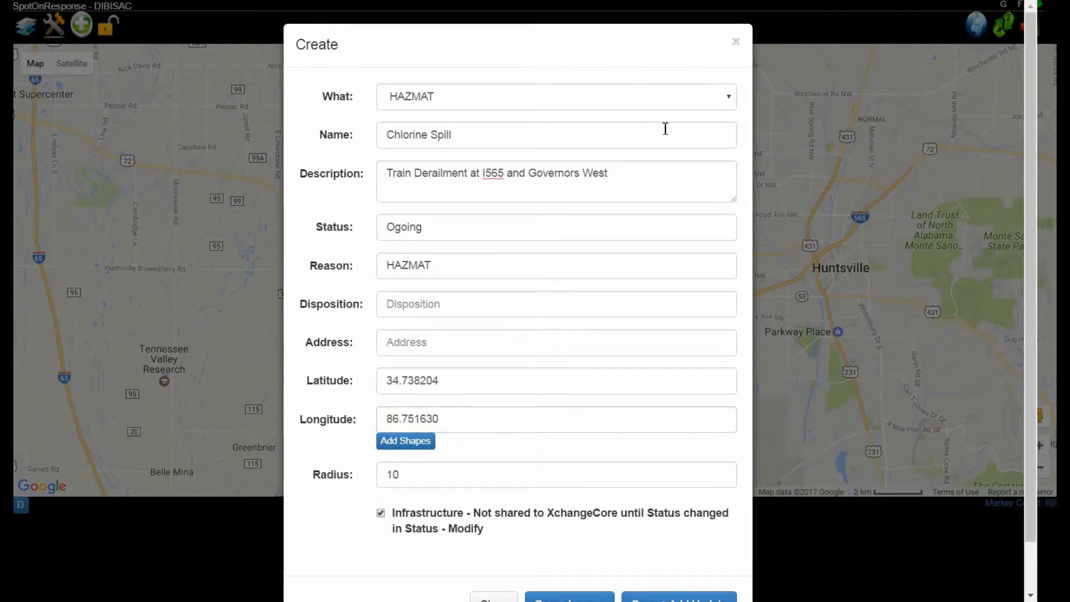
{"action": "scroll", "coordinate": [666, 178], "scroll_direction": "down", "scroll_amount": 1}
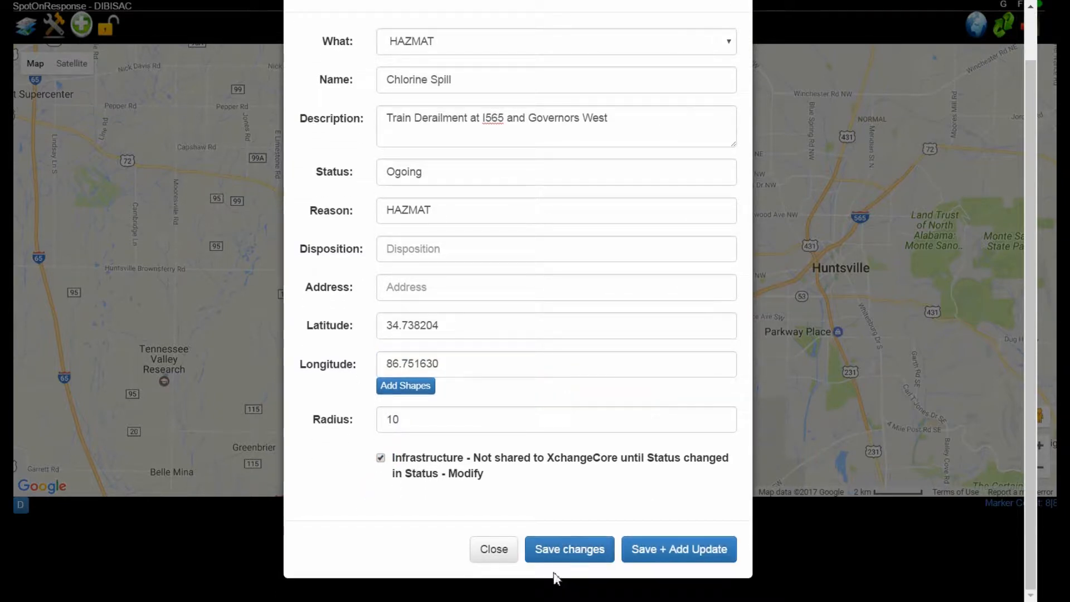
{"action": "left_click", "coordinate": [676, 552]}
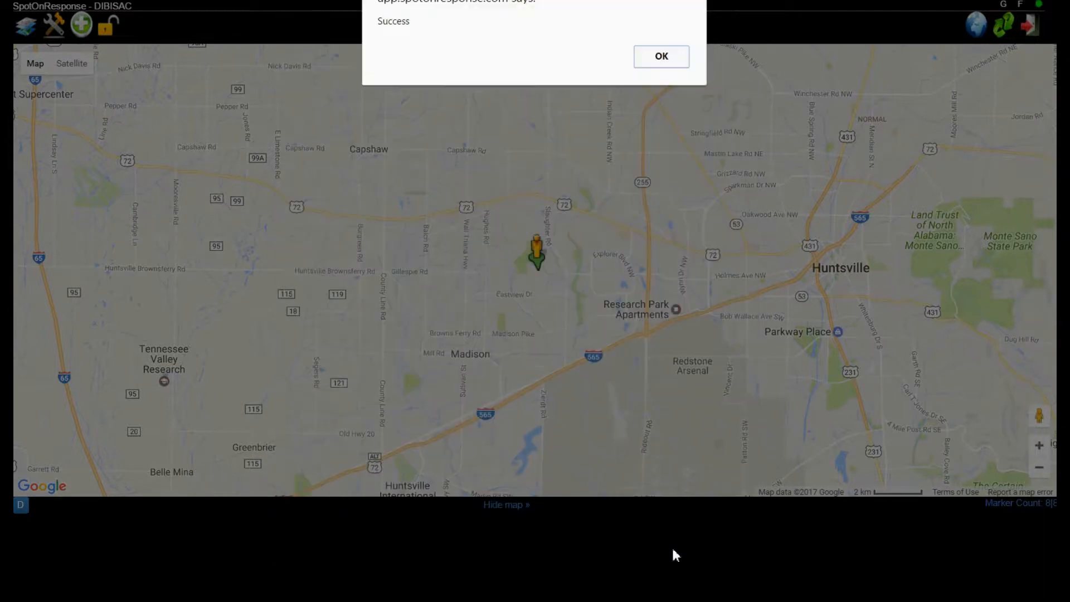
Make the incident update a GIS update with the subject "HAZMAT" and the description "Chlorine Spill".
{"action": "left_click", "coordinate": [658, 60]}
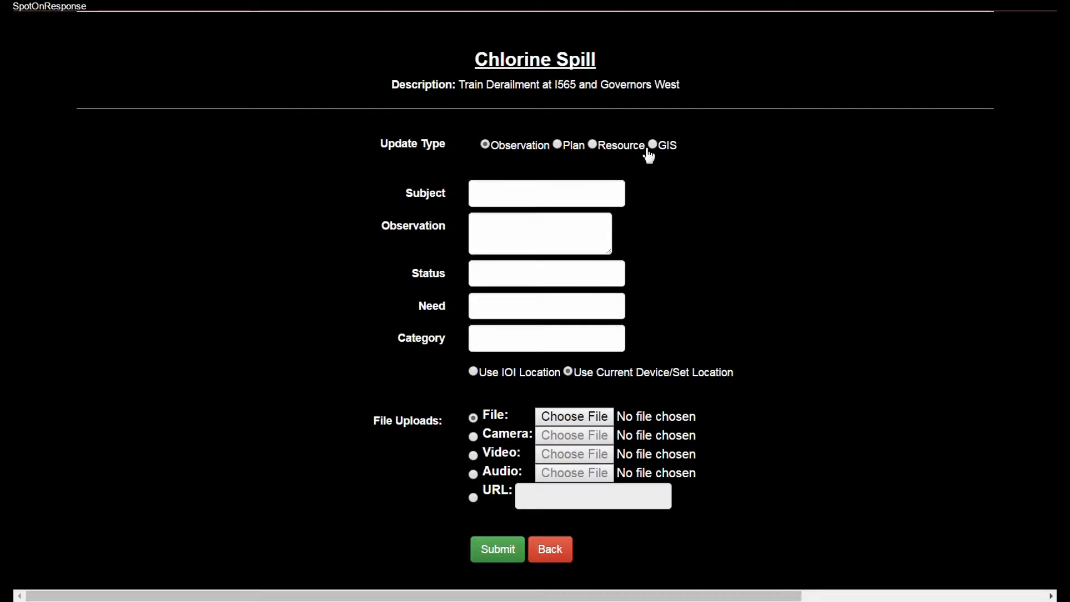
{"action": "left_click", "coordinate": [654, 146]}
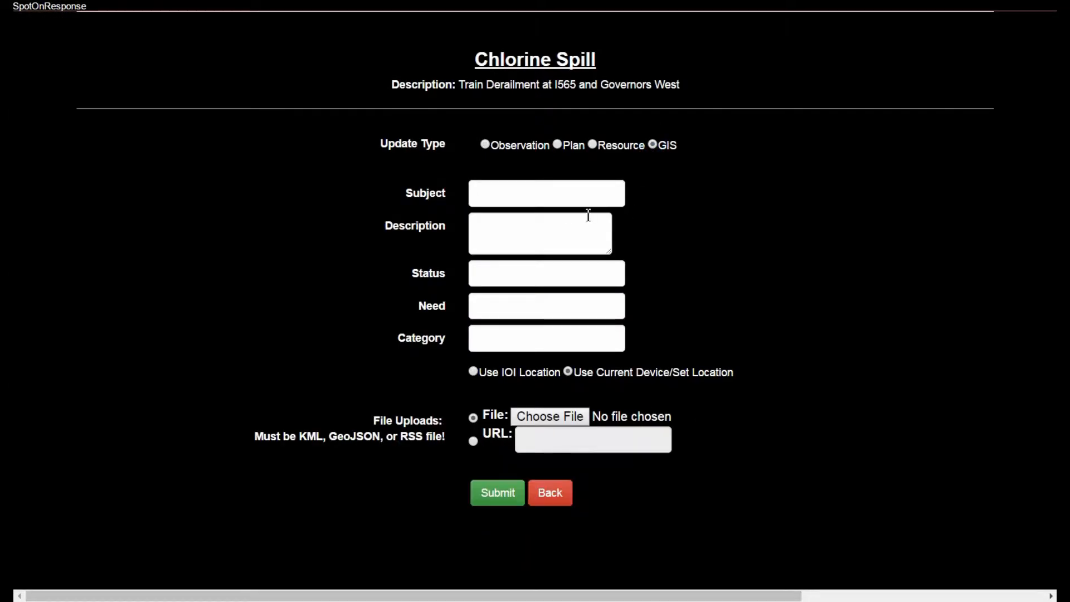
{"action": "left_click", "coordinate": [485, 193]}
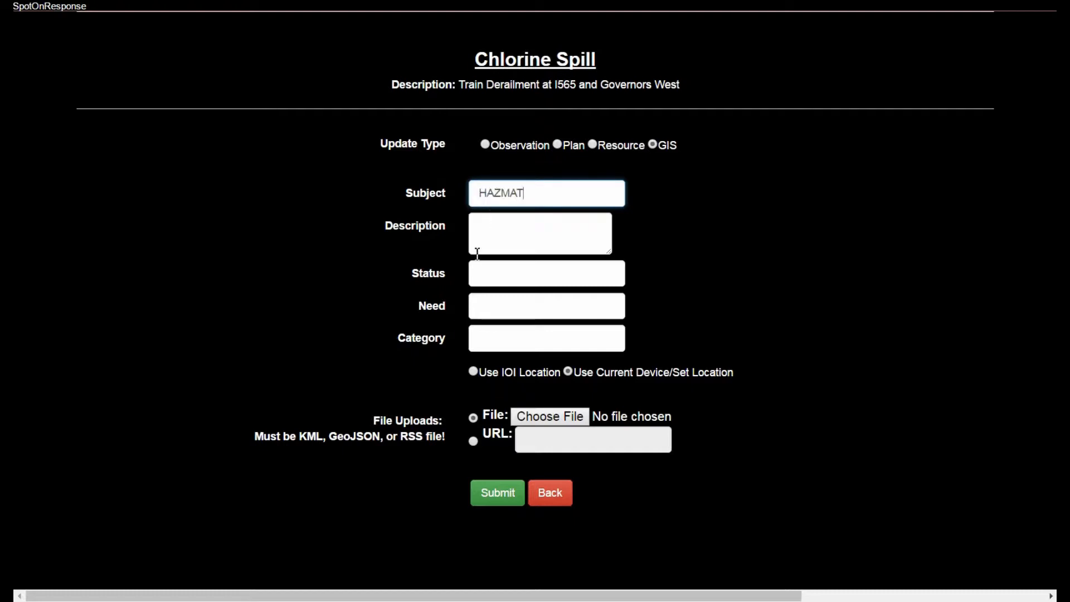
{"action": "left_click", "coordinate": [484, 224]}
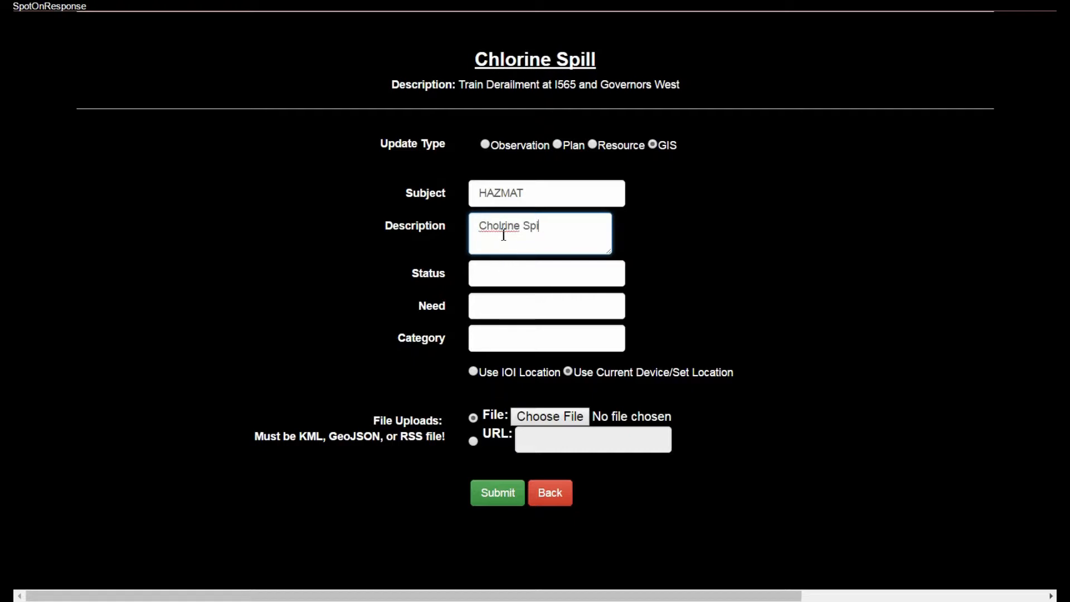
{"action": "key", "text": "BackSpace"}
{"action": "key", "text": "BackSpace"}
{"action": "key", "text": "BackSpace"}
{"action": "key", "text": "BackSpace"}
{"action": "type", "text": "rine"}
Set the update's status to "Ongoing" and its need to "HAZMAT Teams", and use the IOI location.
{"action": "left_click", "coordinate": [489, 275]}
{"action": "type", "text": "Ongoing"}
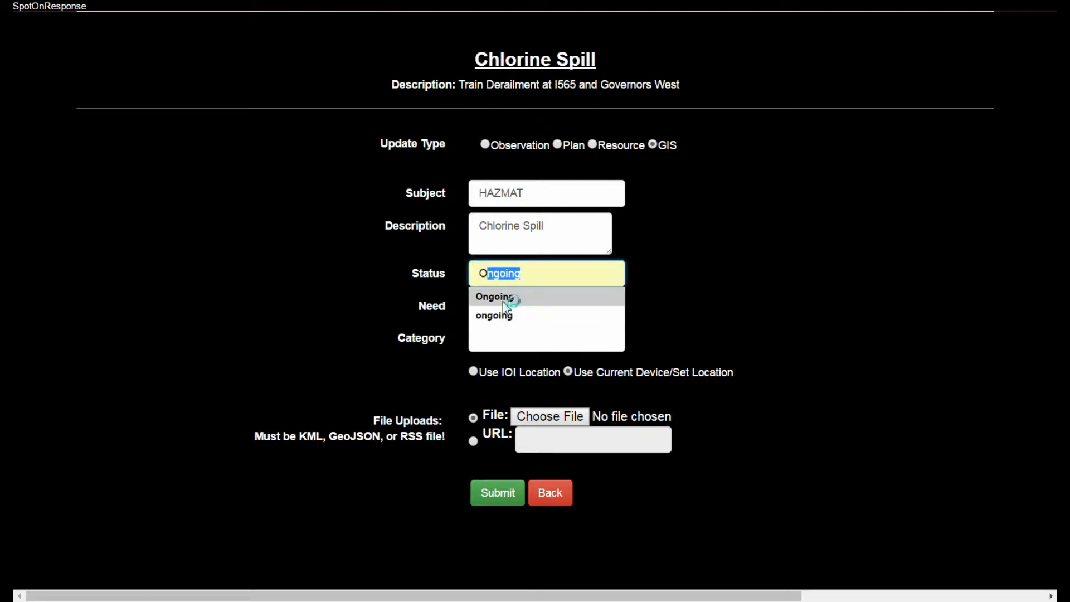
{"action": "left_click", "coordinate": [503, 301]}
{"action": "left_click", "coordinate": [499, 304]}
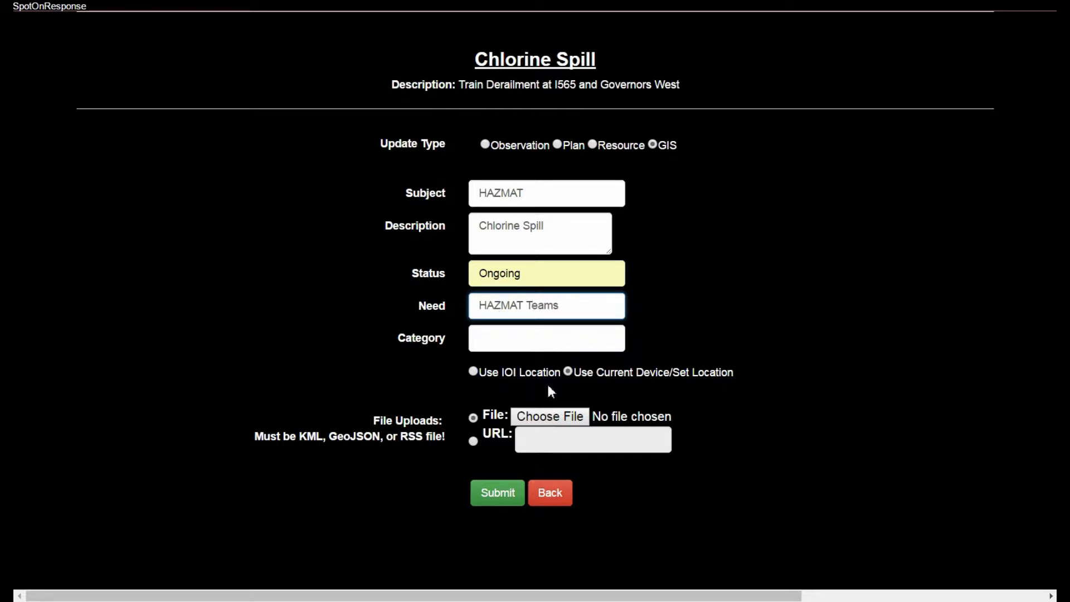
{"action": "left_click", "coordinate": [473, 373]}
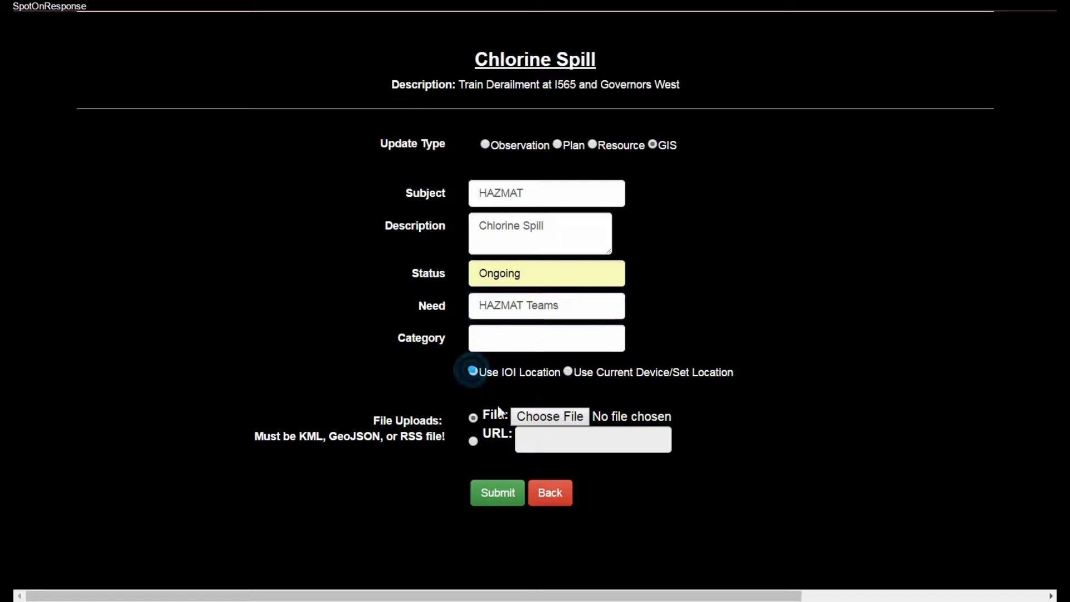
Attach Chlor_spill.kml from the SPOTON\KML\chem_video folder on the Projects (F:) drive and submit the update.
{"action": "left_click", "coordinate": [549, 418]}
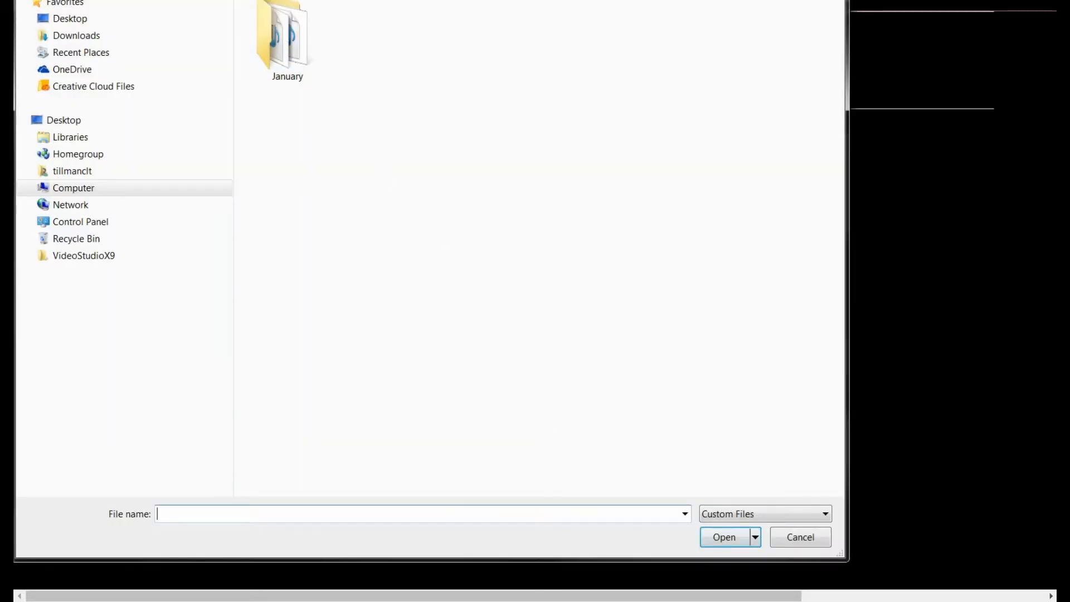
{"action": "left_click", "coordinate": [31, 187]}
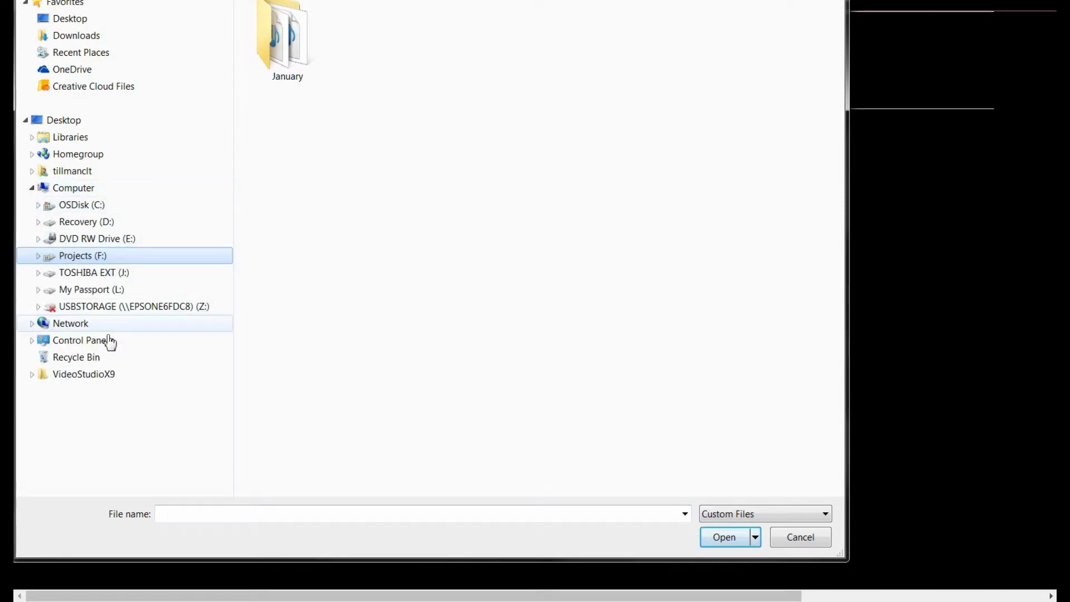
{"action": "left_click", "coordinate": [81, 257]}
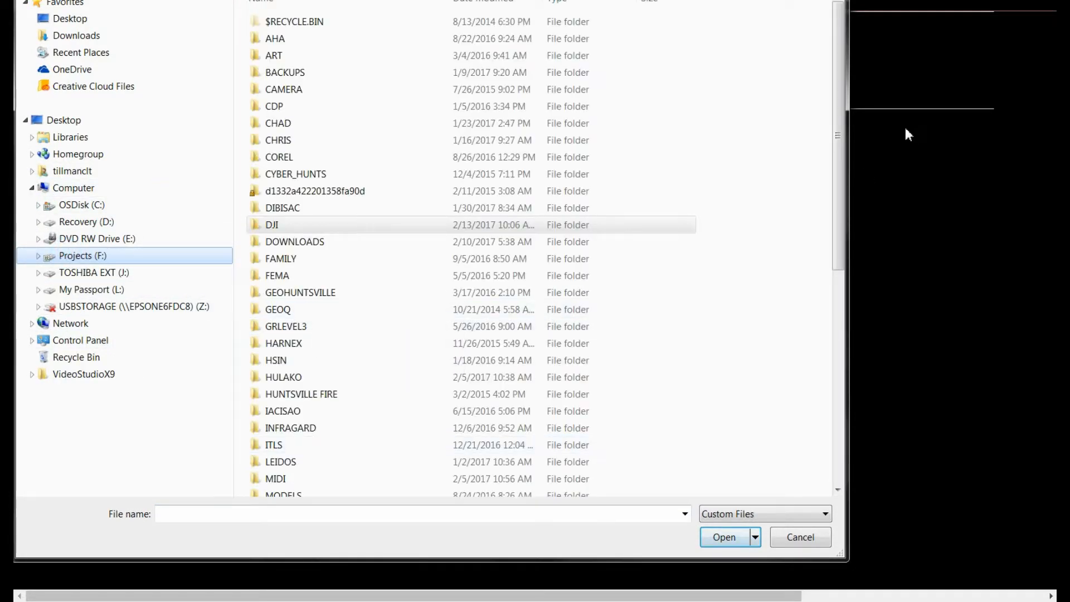
{"action": "left_click_drag", "start_coordinate": [835, 200], "coordinate": [841, 366]}
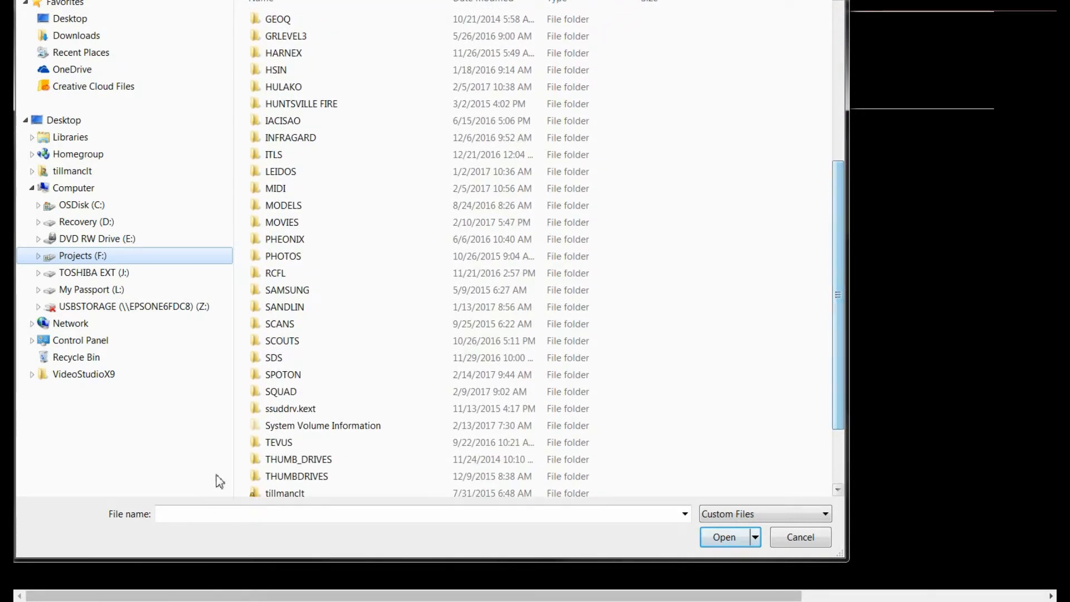
{"action": "double_click", "coordinate": [269, 377]}
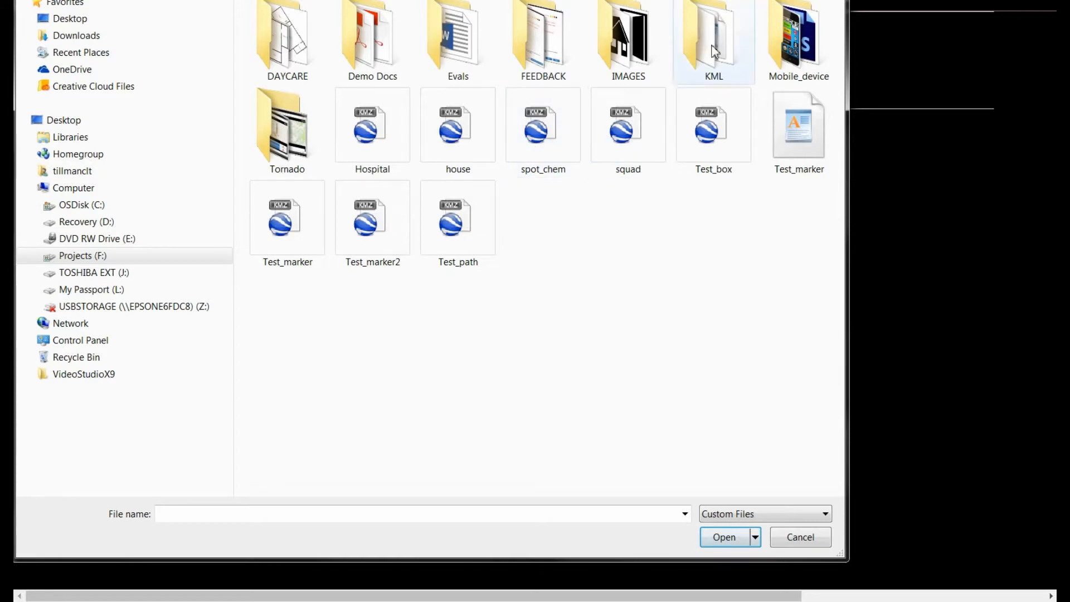
{"action": "left_click", "coordinate": [709, 41]}
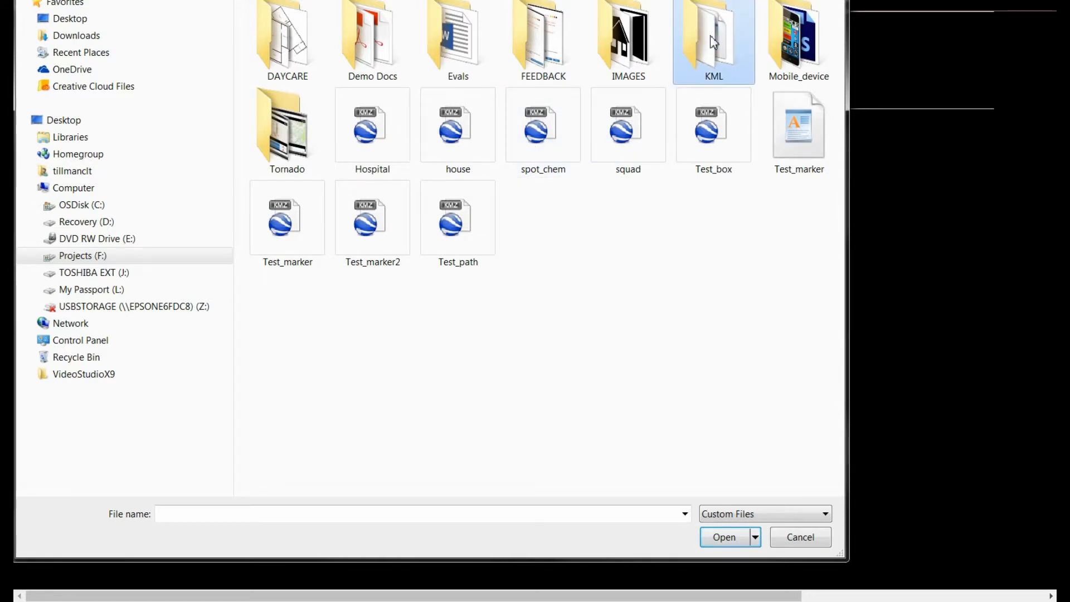
{"action": "double_click", "coordinate": [713, 42]}
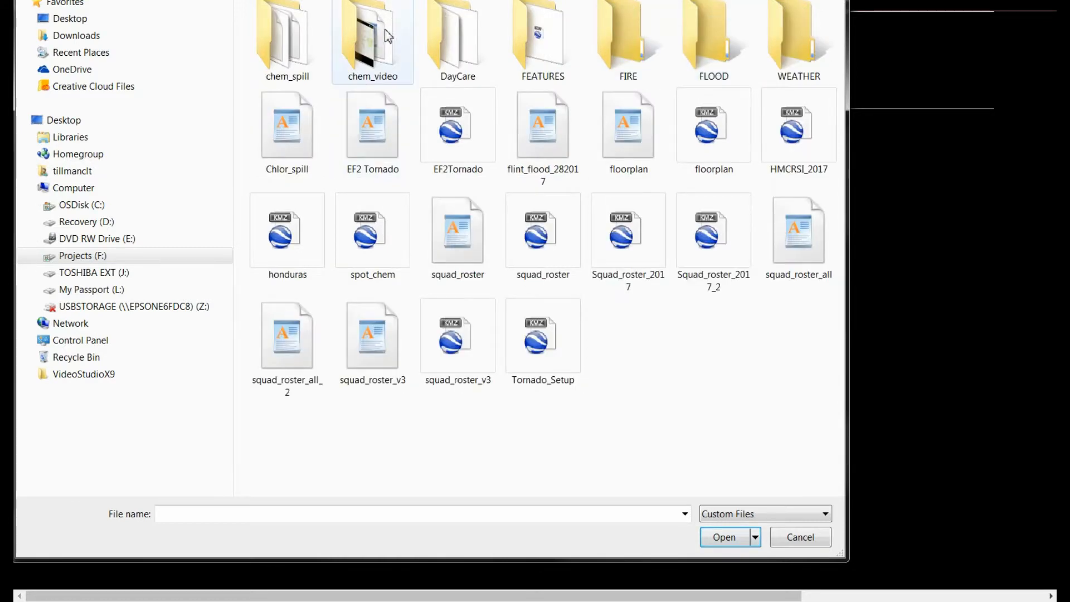
{"action": "double_click", "coordinate": [383, 33]}
{"action": "left_click", "coordinate": [282, 44]}
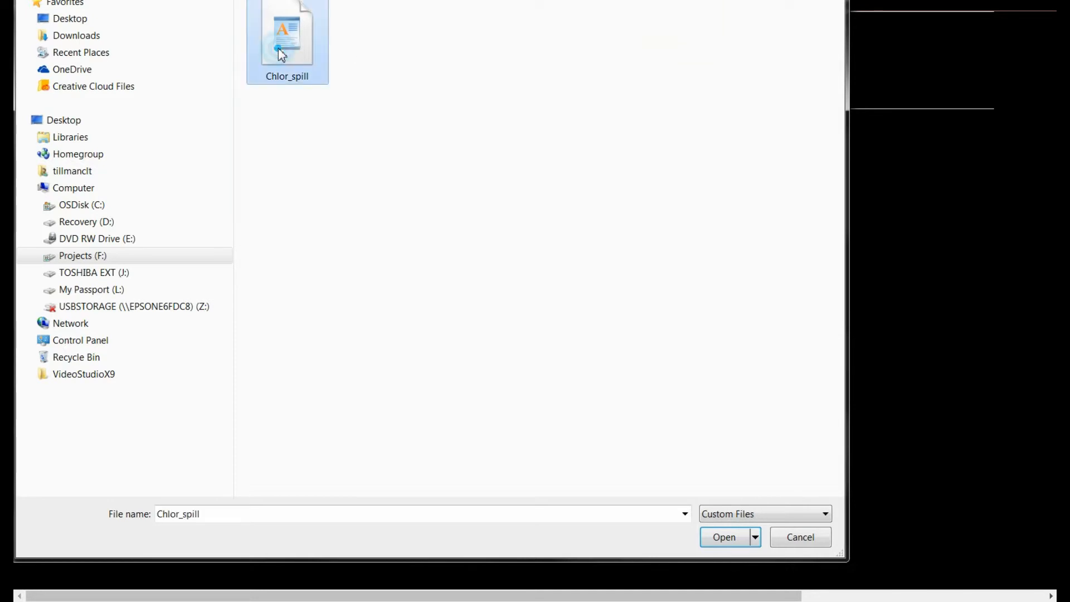
{"action": "left_click", "coordinate": [724, 538]}
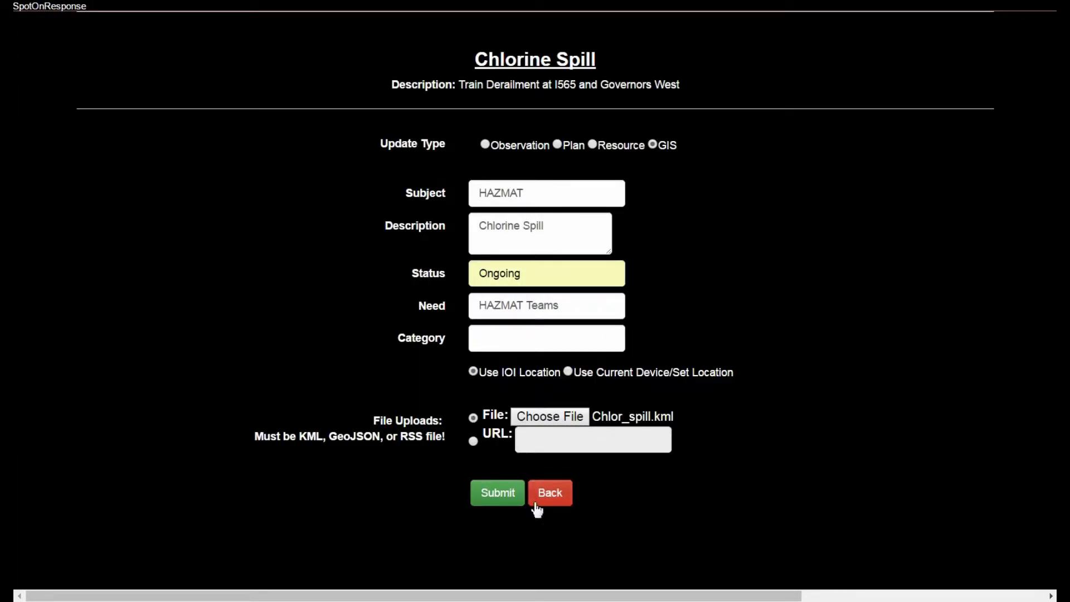
{"action": "left_click", "coordinate": [494, 493]}
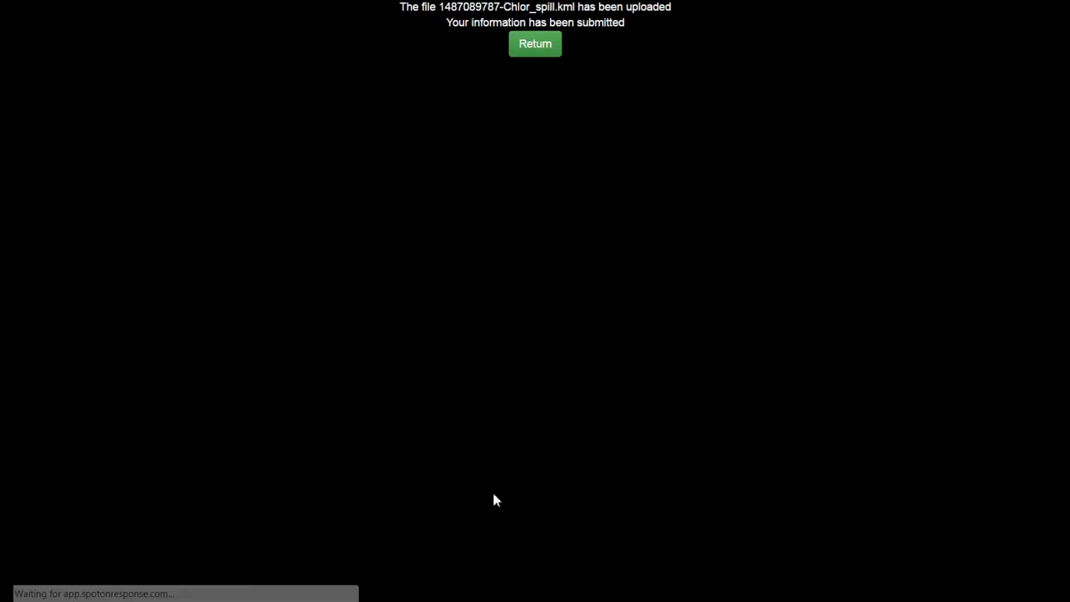
{"action": "left_click", "coordinate": [540, 50]}
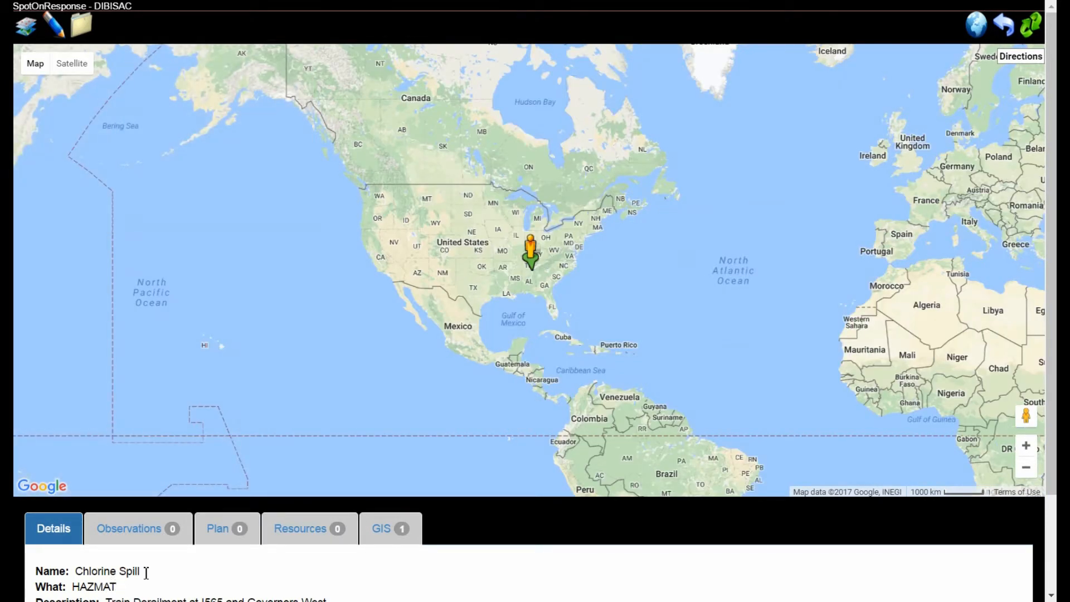
Examine the Chlorine Spill incident's map area and its recorded details.
{"action": "scroll", "coordinate": [534, 280], "scroll_direction": "up", "scroll_amount": 2}
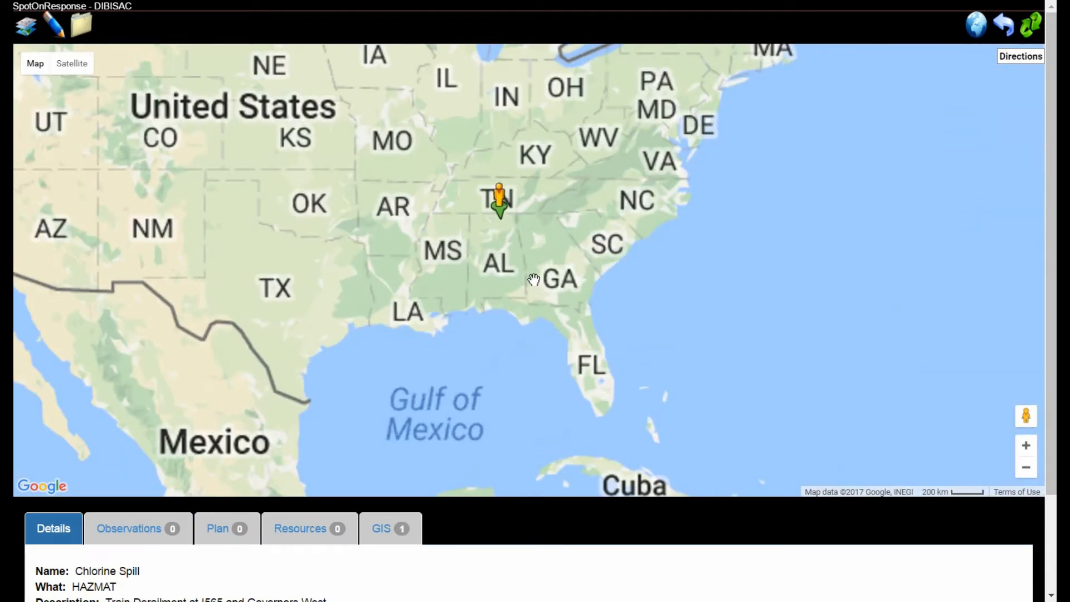
{"action": "scroll", "coordinate": [533, 279], "scroll_direction": "up", "scroll_amount": 2}
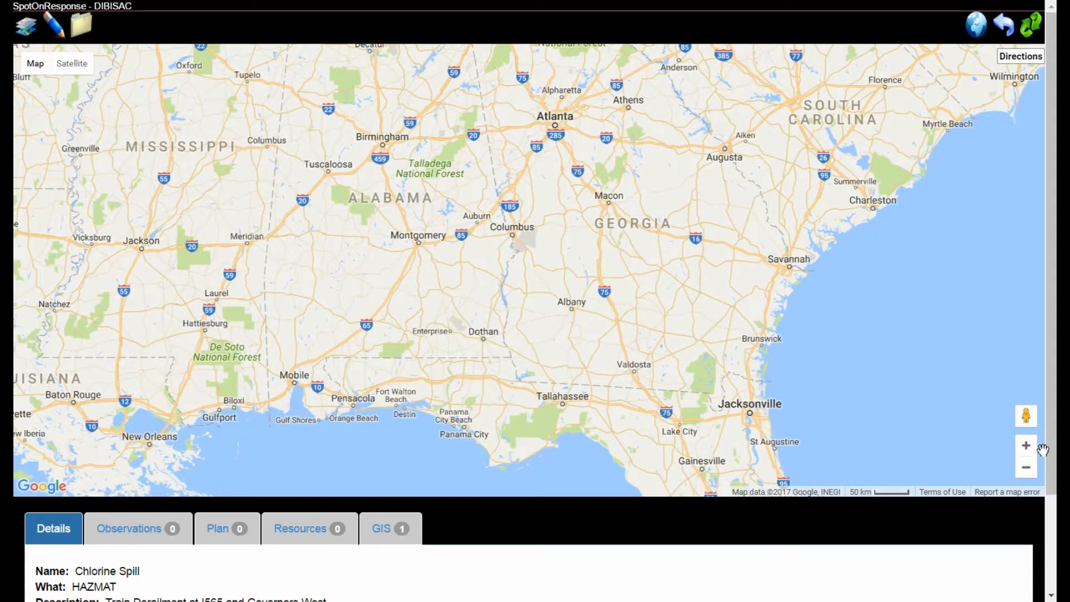
{"action": "left_click_drag", "start_coordinate": [1050, 453], "coordinate": [1052, 572]}
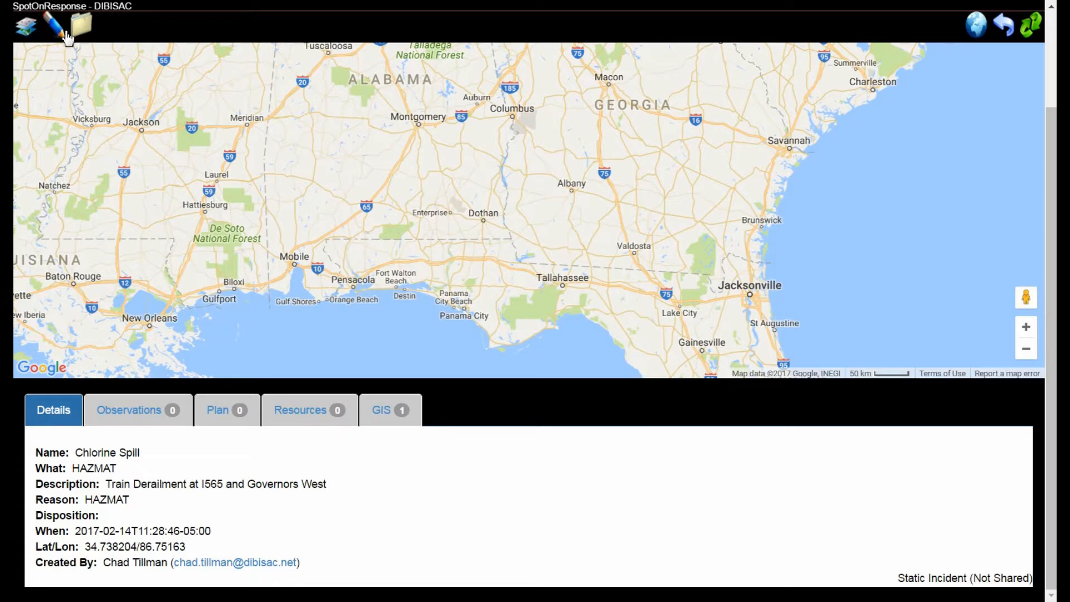
Return to the main incident map and add HAZMAT as an IOI type filter.
{"action": "left_click", "coordinate": [27, 26]}
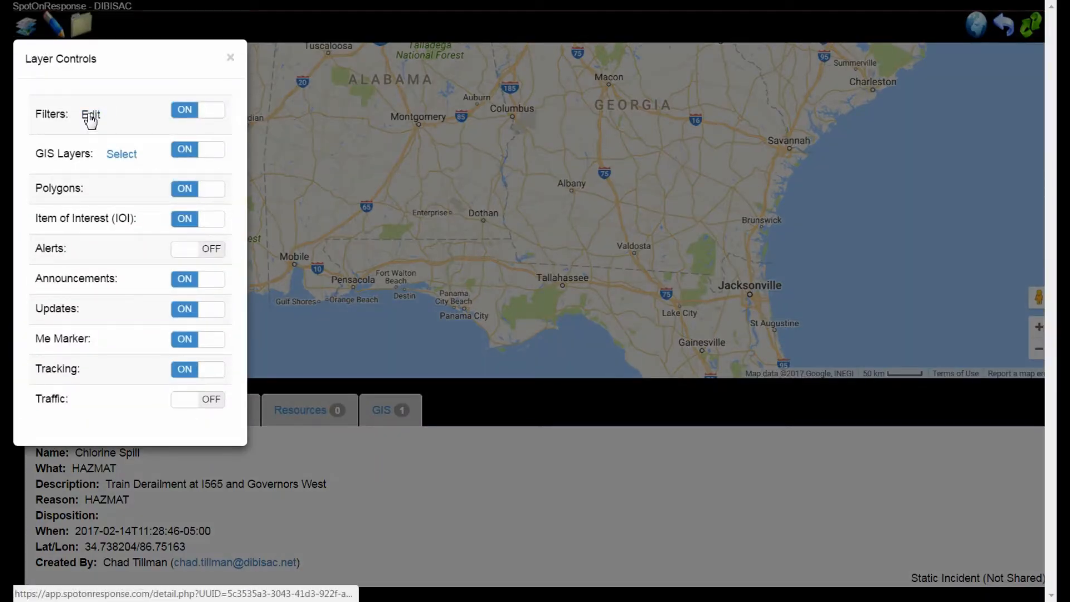
{"action": "left_click", "coordinate": [87, 112]}
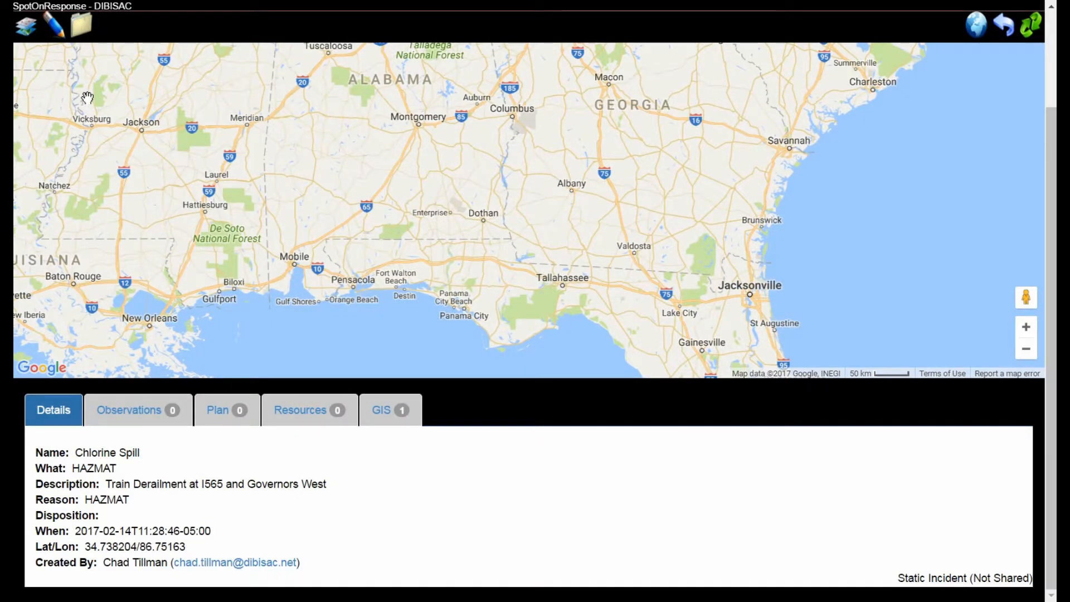
{"action": "left_click", "coordinate": [1004, 24]}
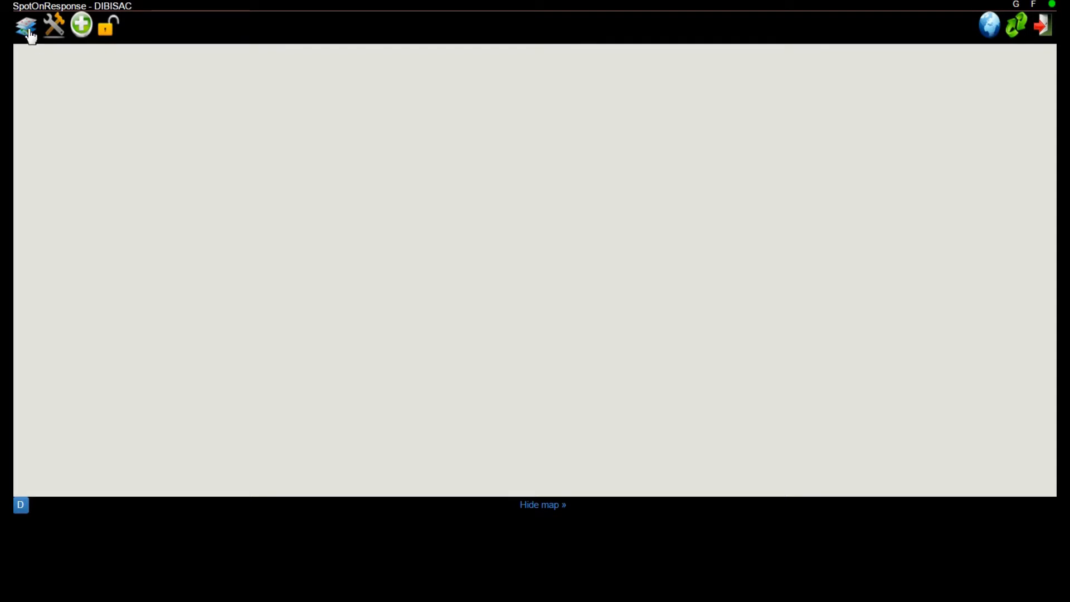
{"action": "left_click", "coordinate": [26, 26]}
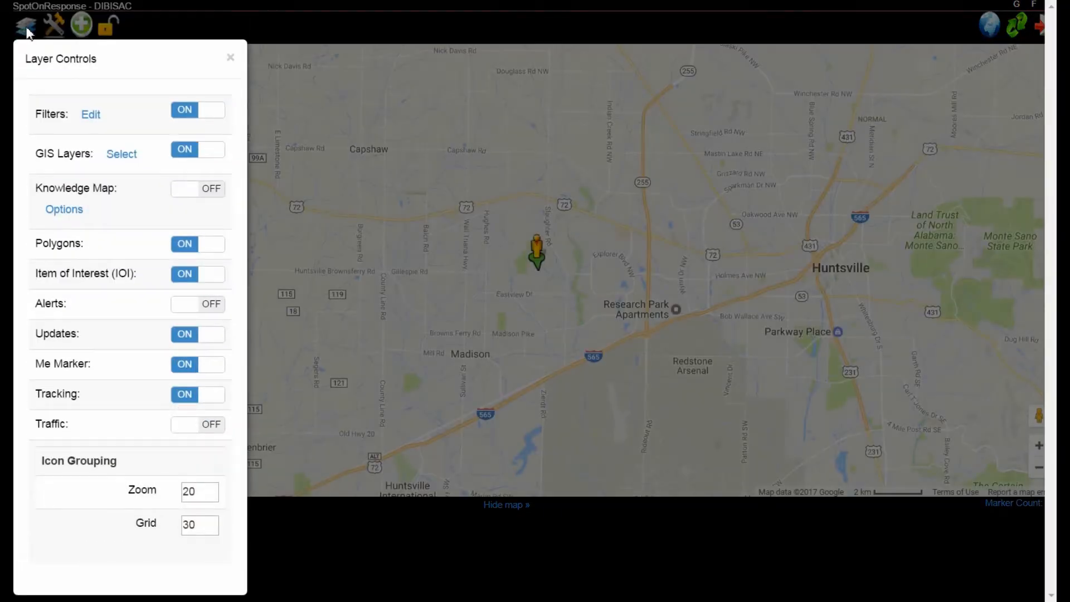
{"action": "left_click", "coordinate": [90, 115]}
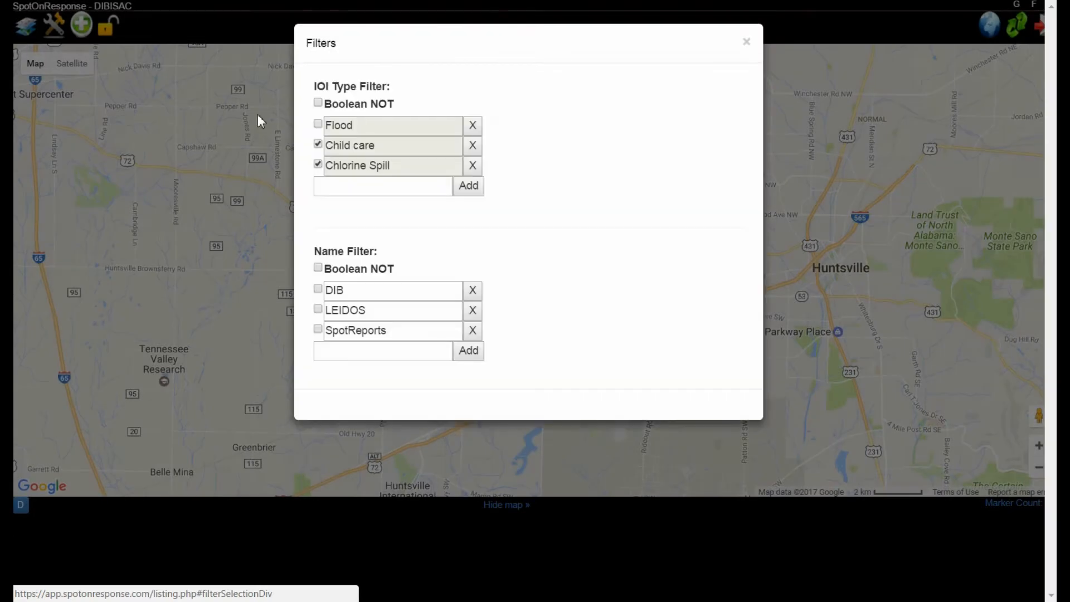
{"action": "left_click", "coordinate": [323, 184]}
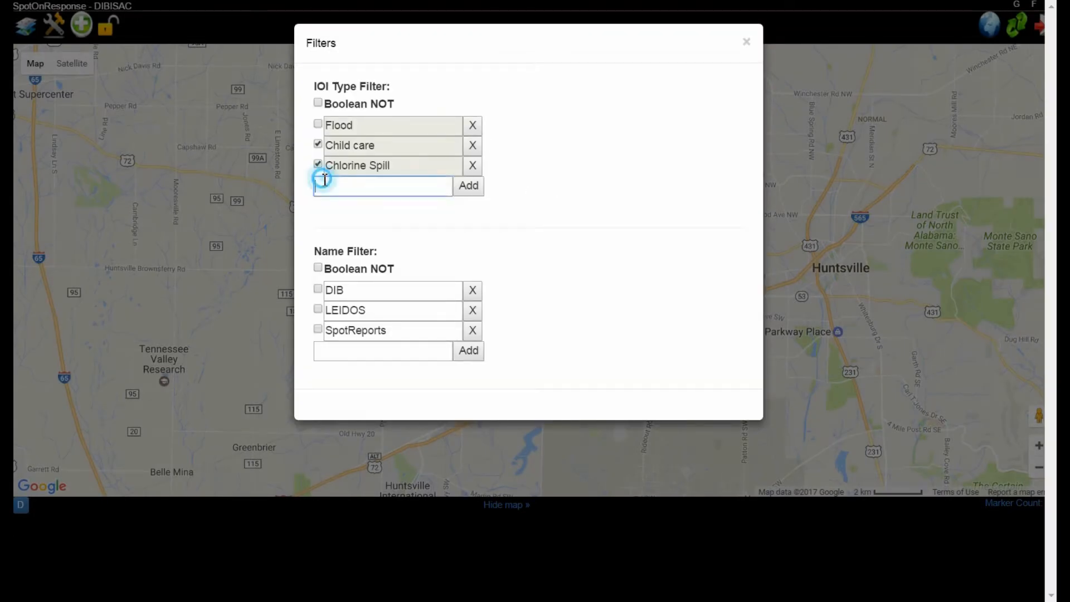
{"action": "type", "text": "HAZMAT"}
{"action": "left_click", "coordinate": [473, 191]}
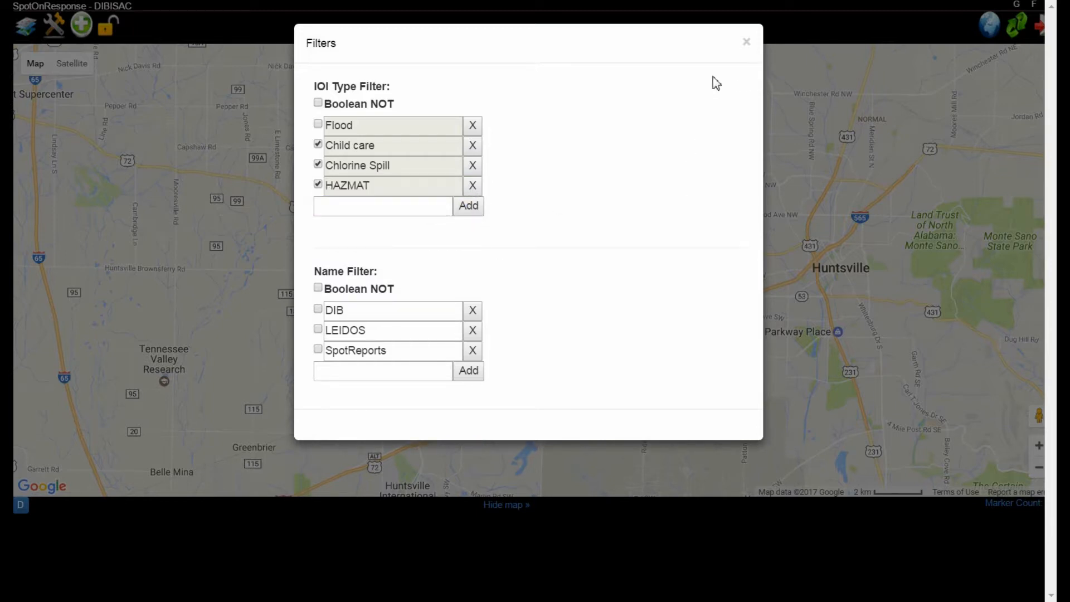
{"action": "left_click", "coordinate": [746, 42]}
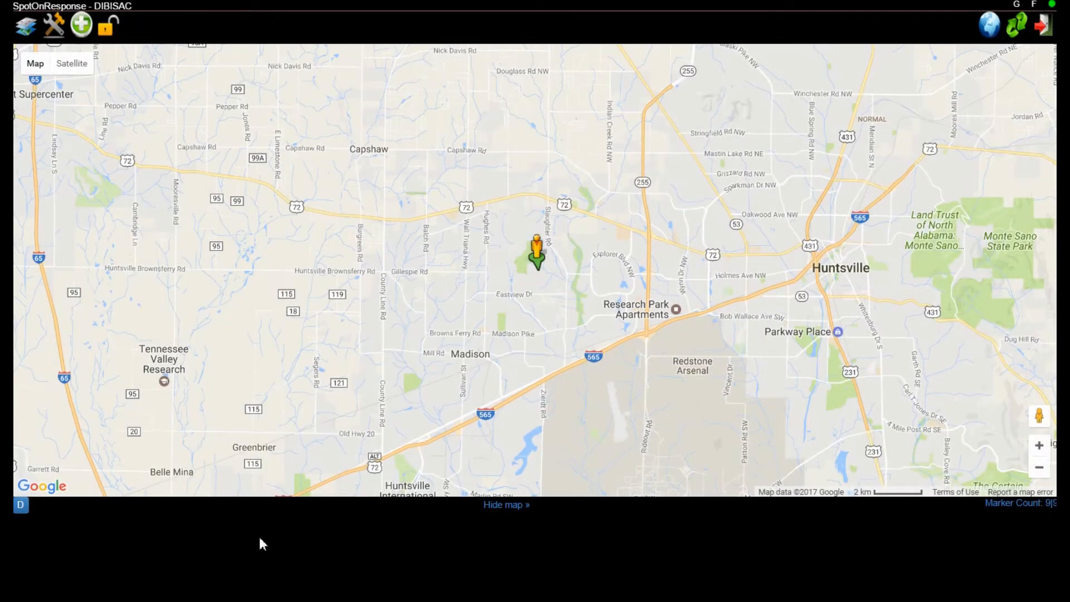
Disable the Child care, Chlorine Spill and HAZMAT entries in the IOI type filter and close the filters.
{"action": "left_click", "coordinate": [26, 26]}
{"action": "left_click", "coordinate": [91, 114]}
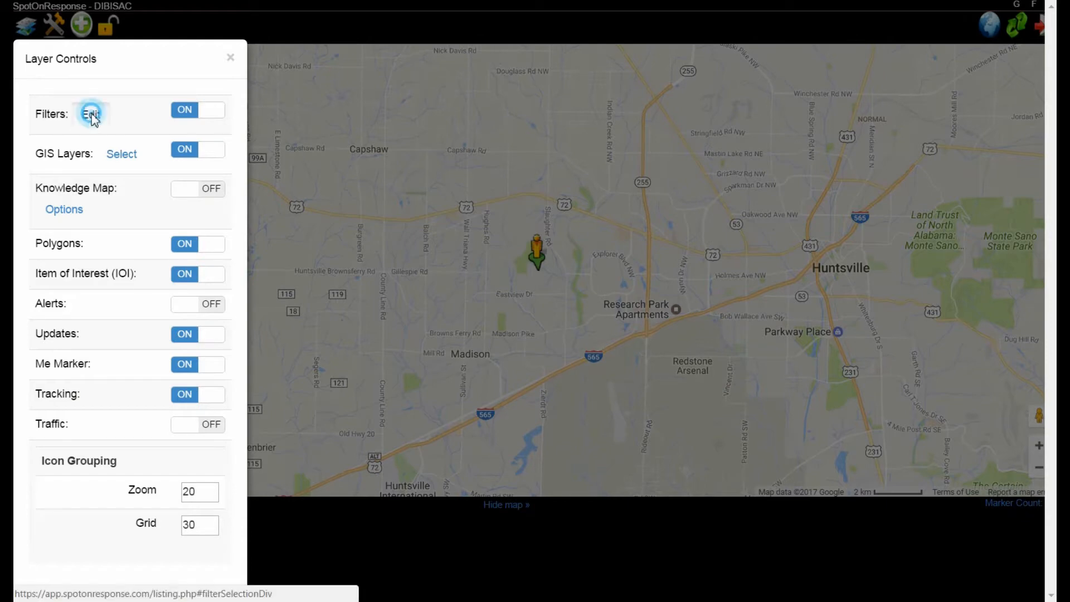
{"action": "left_click", "coordinate": [318, 145]}
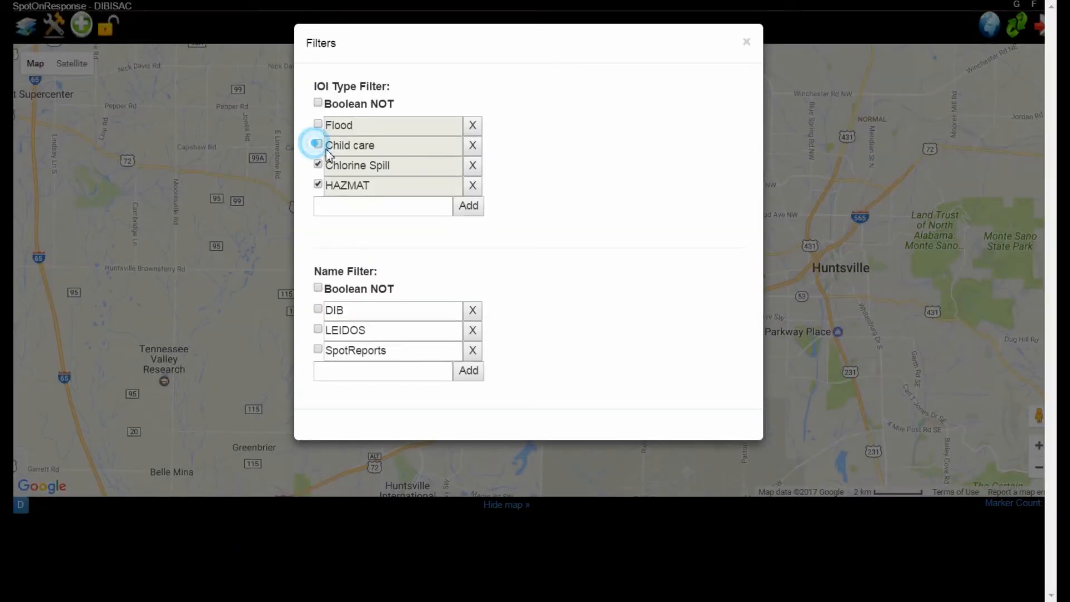
{"action": "left_click", "coordinate": [318, 165]}
{"action": "left_click", "coordinate": [318, 184]}
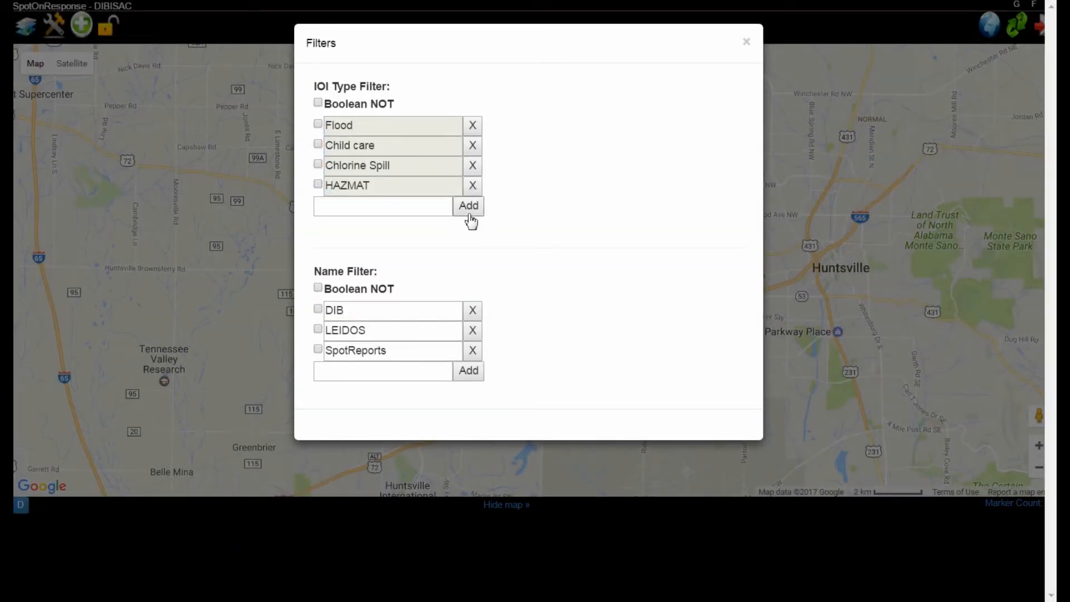
{"action": "left_click", "coordinate": [745, 42]}
{"action": "left_click", "coordinate": [749, 44]}
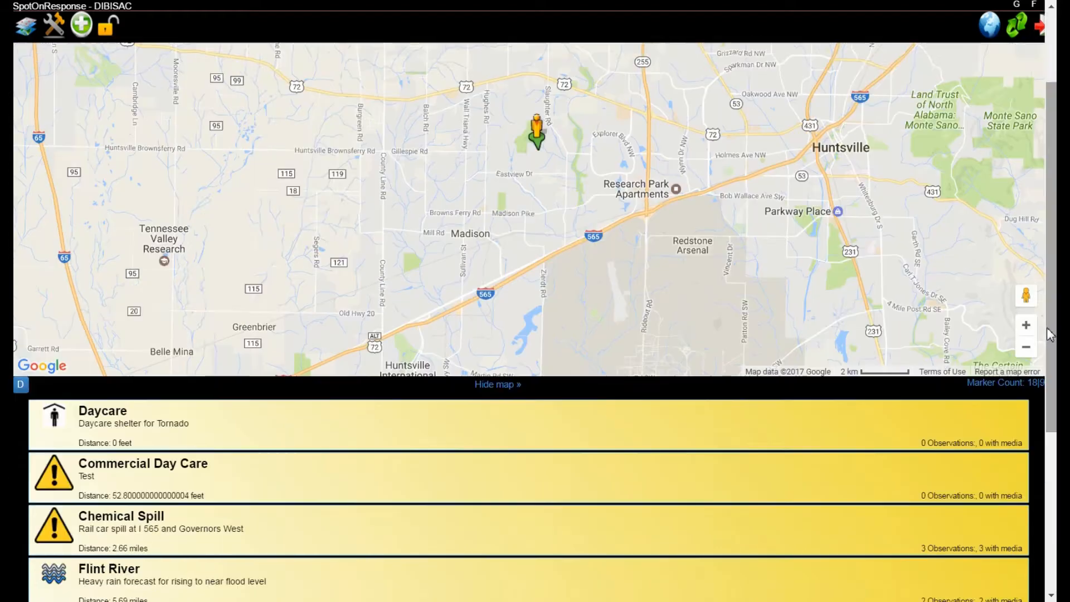
Turn on the HAZMAT GIS layer and check the threat zone details of the chlorine plume on the map.
{"action": "scroll", "coordinate": [1049, 337], "scroll_direction": "down", "scroll_amount": 2}
{"action": "left_click", "coordinate": [103, 537]}
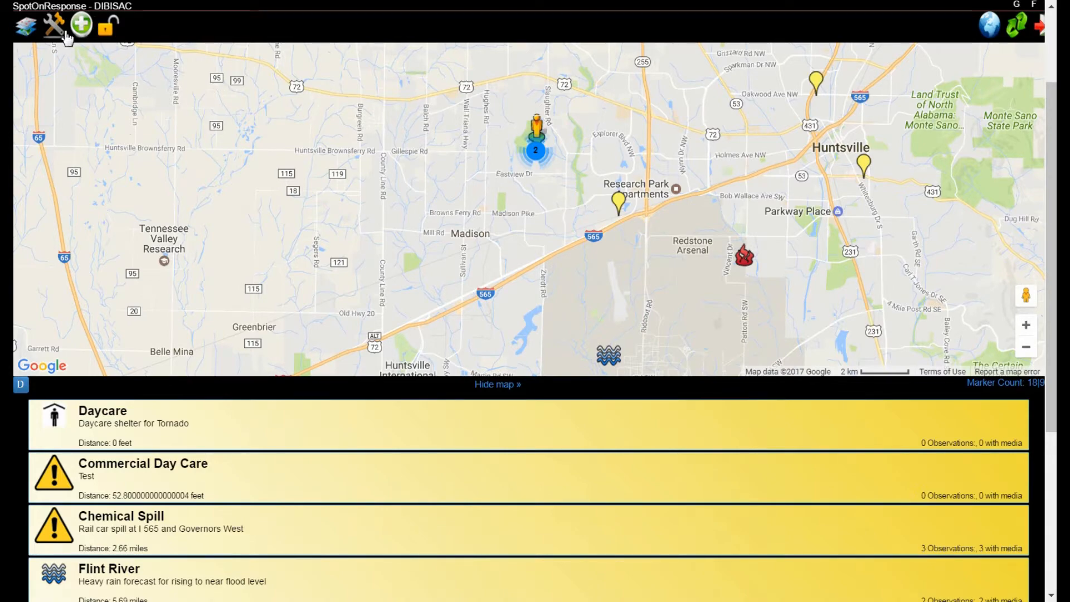
{"action": "left_click", "coordinate": [25, 27]}
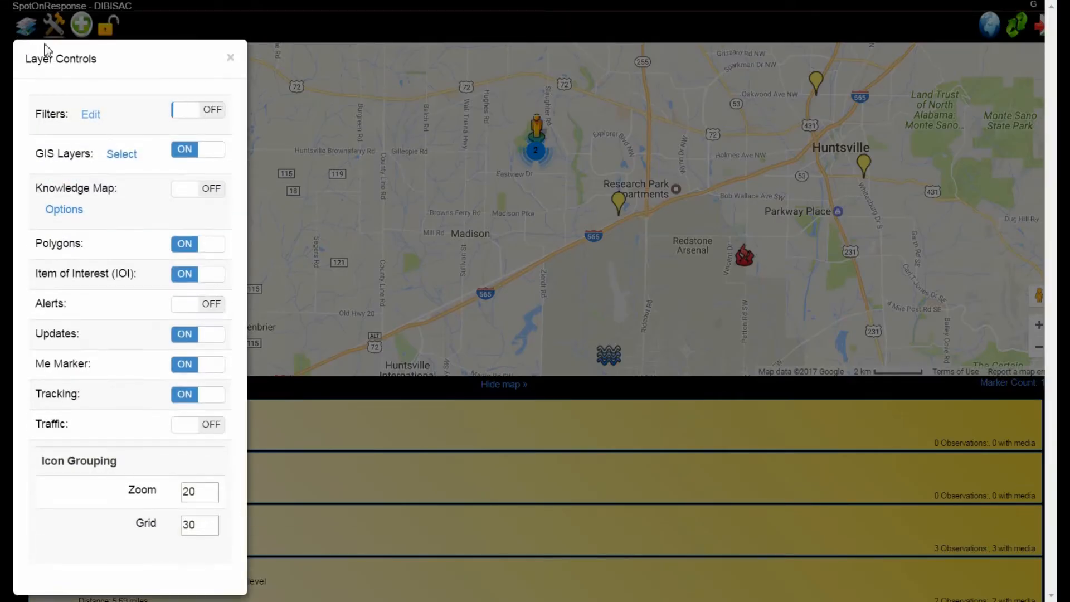
{"action": "left_click", "coordinate": [122, 159]}
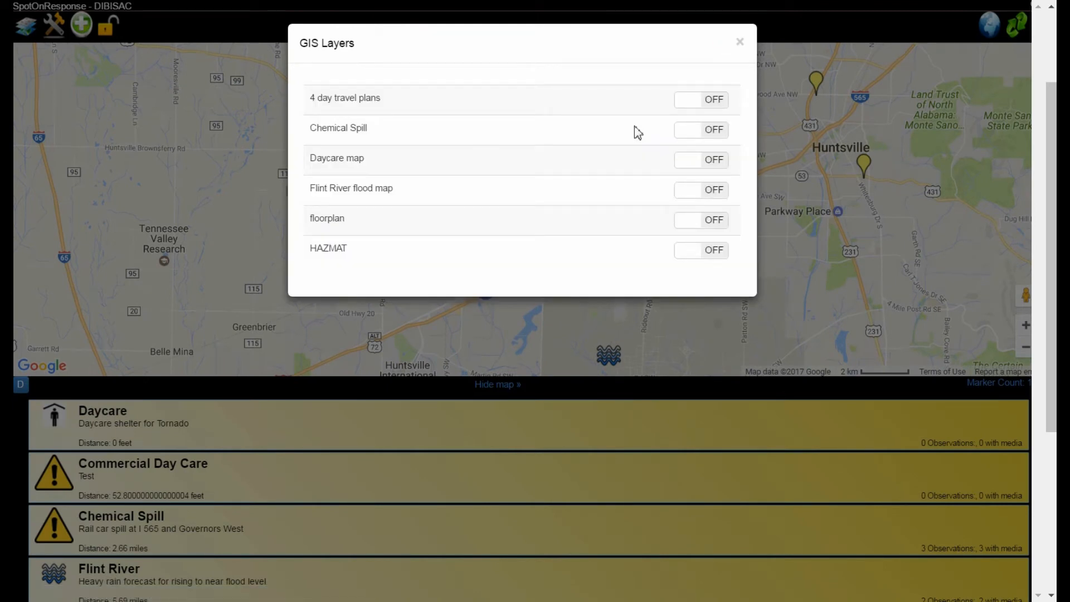
{"action": "left_click", "coordinate": [713, 255]}
{"action": "left_click", "coordinate": [740, 42]}
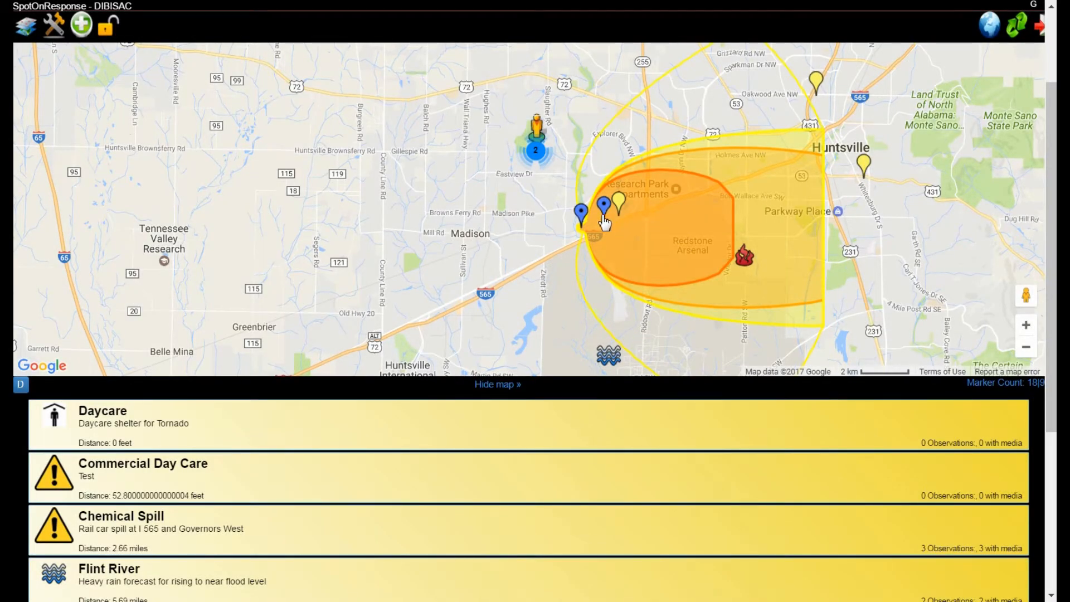
{"action": "left_click", "coordinate": [658, 284]}
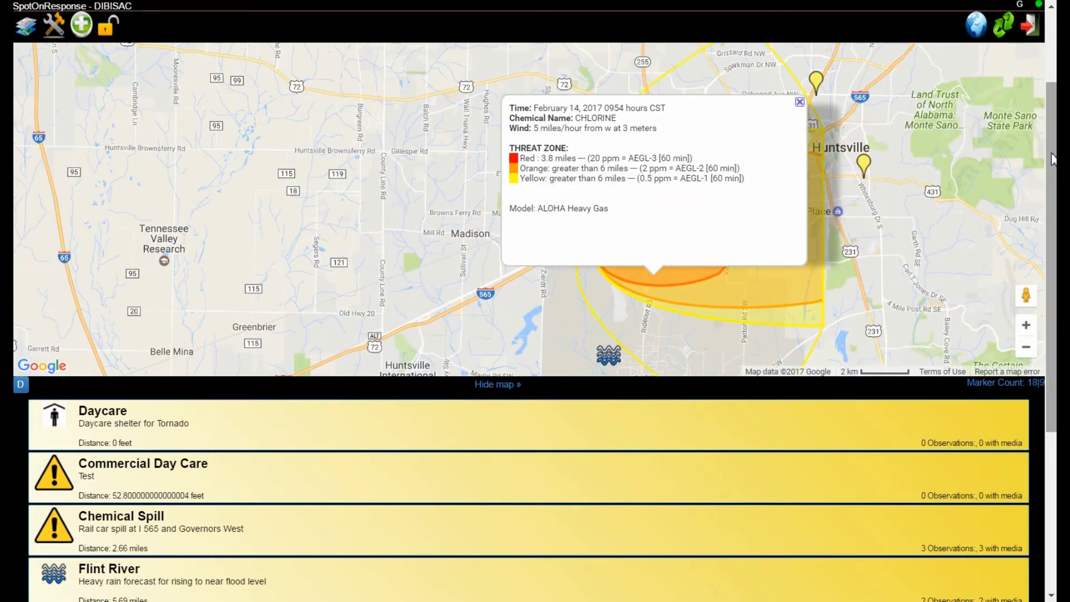
{"action": "left_click", "coordinate": [800, 103]}
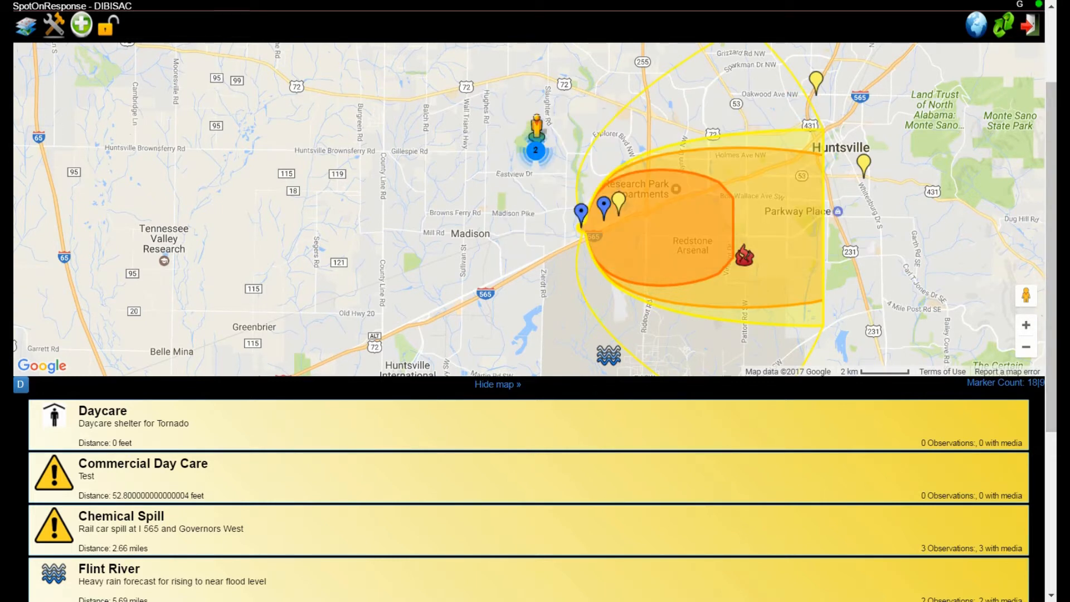
Turn on the Daycare map GIS layer alongside the HAZMAT plume and return to the map.
{"action": "left_click", "coordinate": [27, 34]}
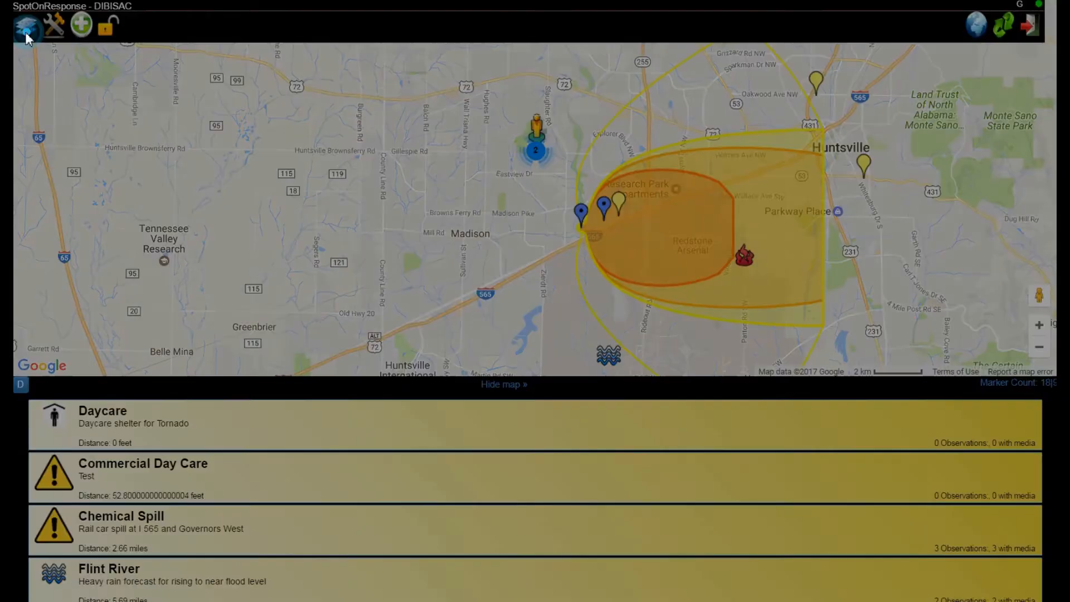
{"action": "left_click", "coordinate": [123, 156]}
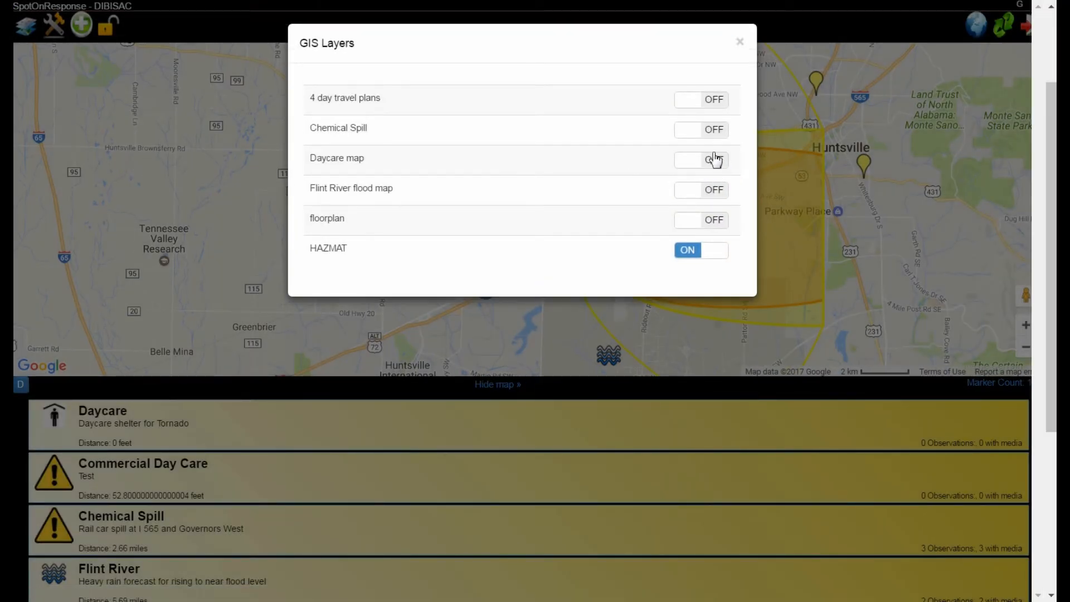
{"action": "left_click", "coordinate": [711, 163]}
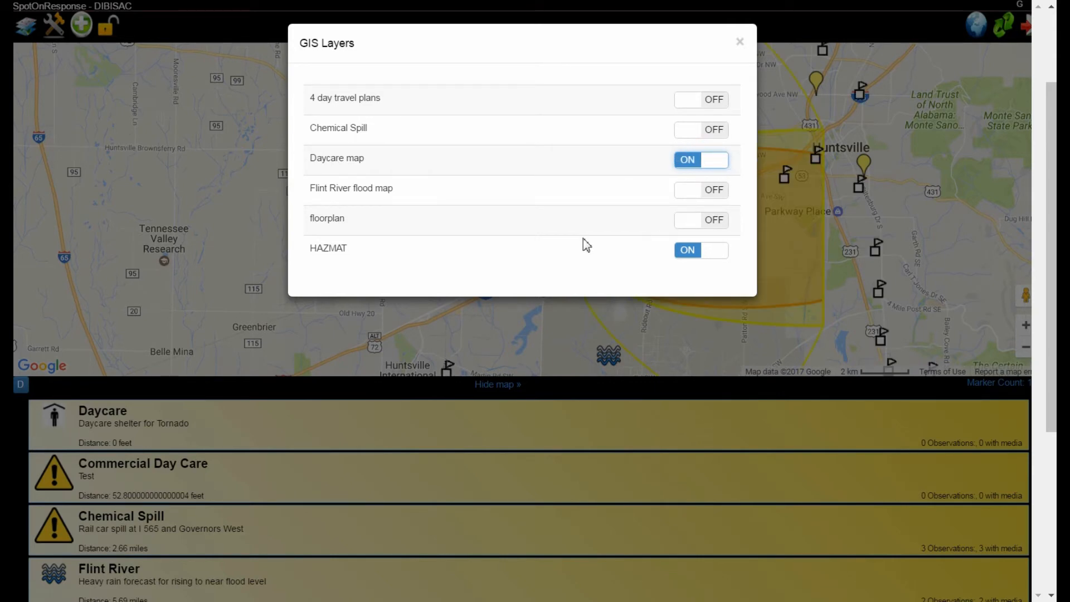
{"action": "left_click", "coordinate": [740, 41]}
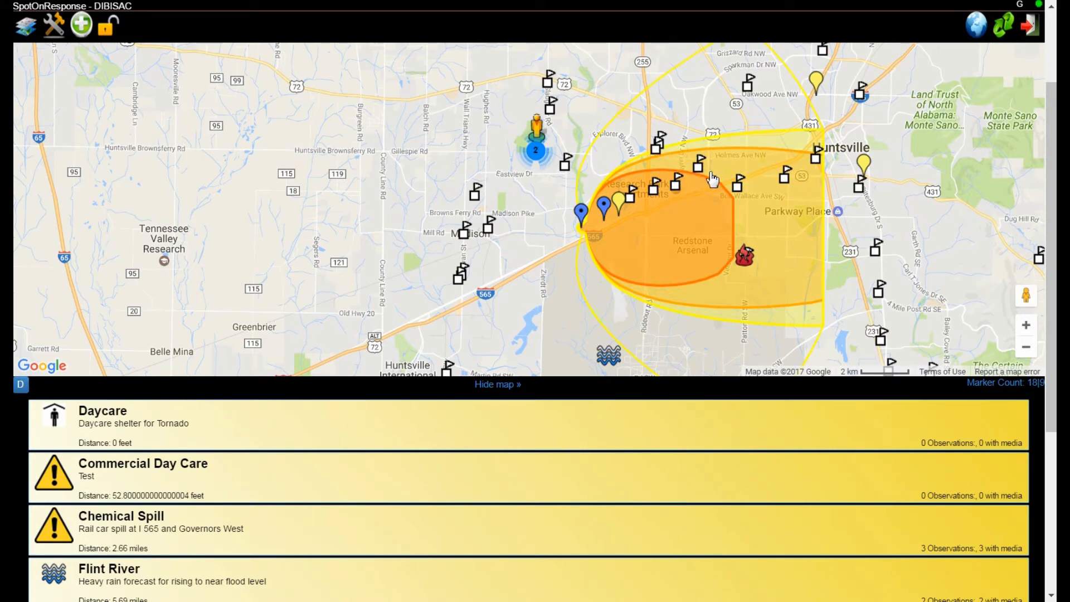
Review the facility record of the daycare at the plume's eastern edge near Huntsville, and close it.
{"action": "left_click", "coordinate": [816, 158]}
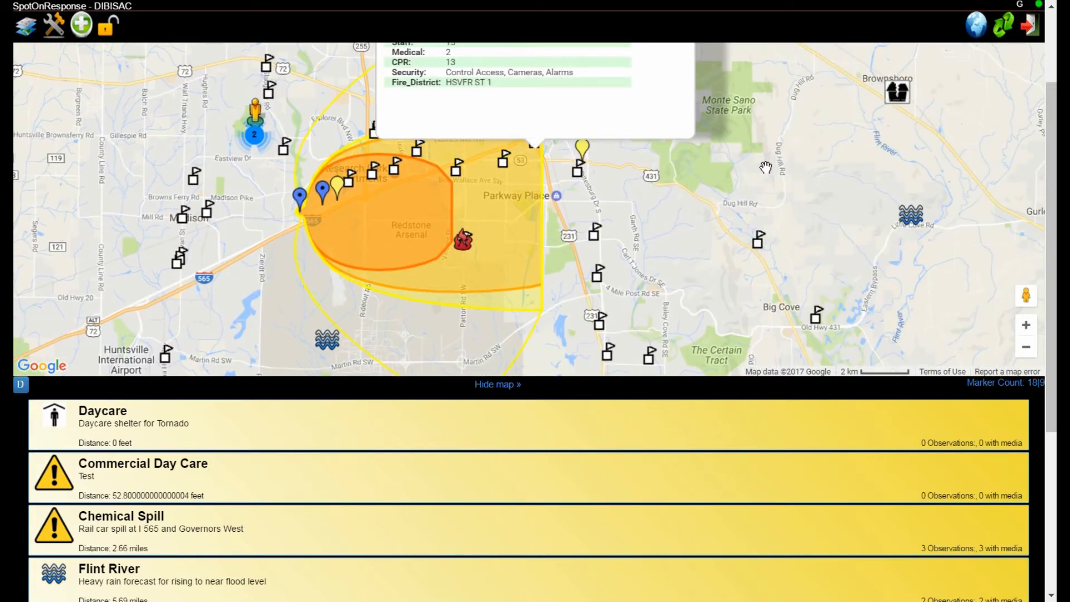
{"action": "scroll", "coordinate": [766, 166], "scroll_direction": "up", "scroll_amount": 2}
{"action": "scroll", "coordinate": [831, 160], "scroll_direction": "down", "scroll_amount": 4}
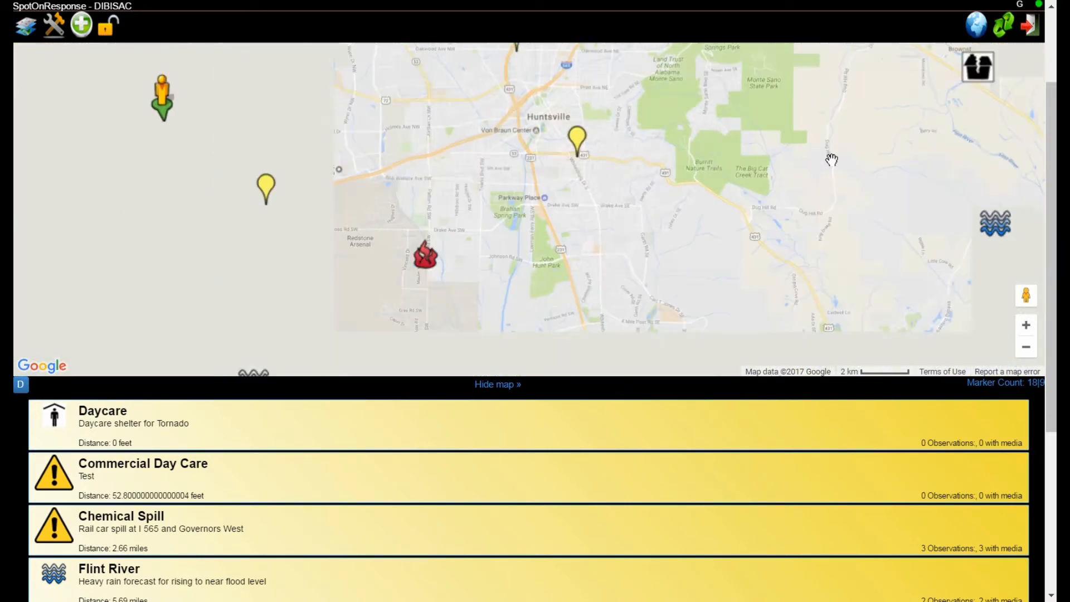
{"action": "left_click", "coordinate": [907, 123]}
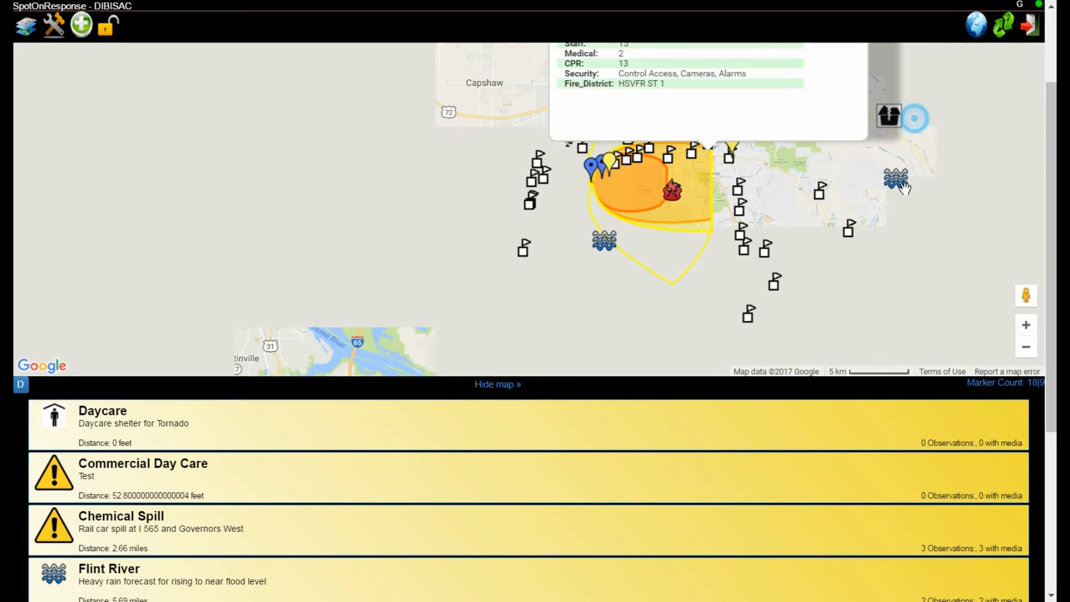
{"action": "left_click", "coordinate": [326, 163]}
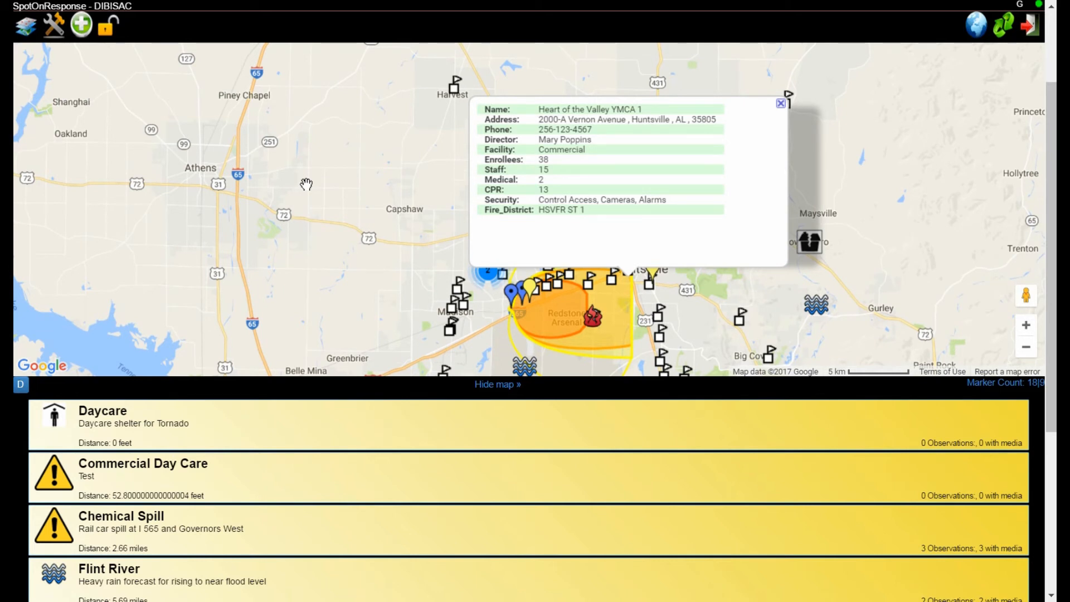
{"action": "left_click", "coordinate": [780, 104]}
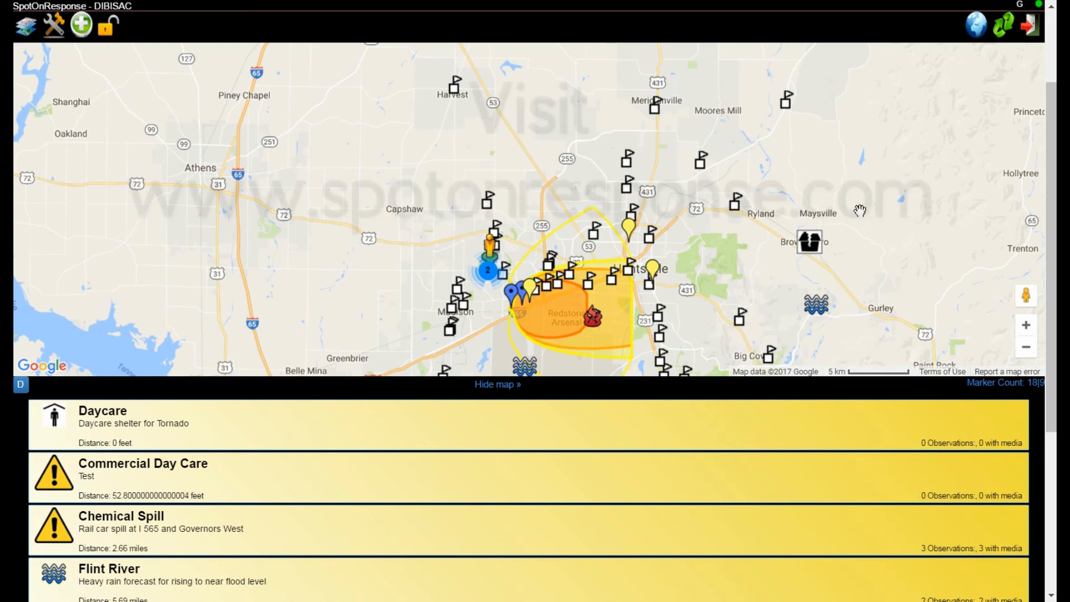